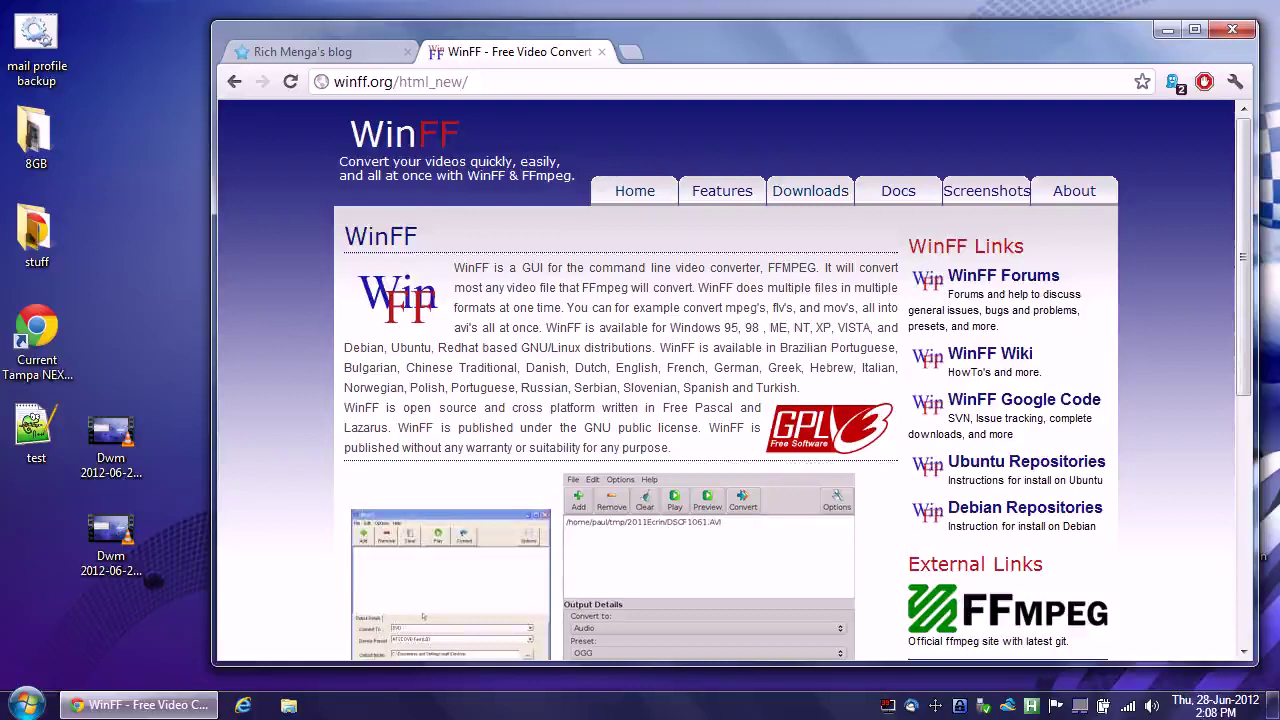
Open the winff.org Downloads page and scroll through the Windows and Linux download listings.
click(808, 193)
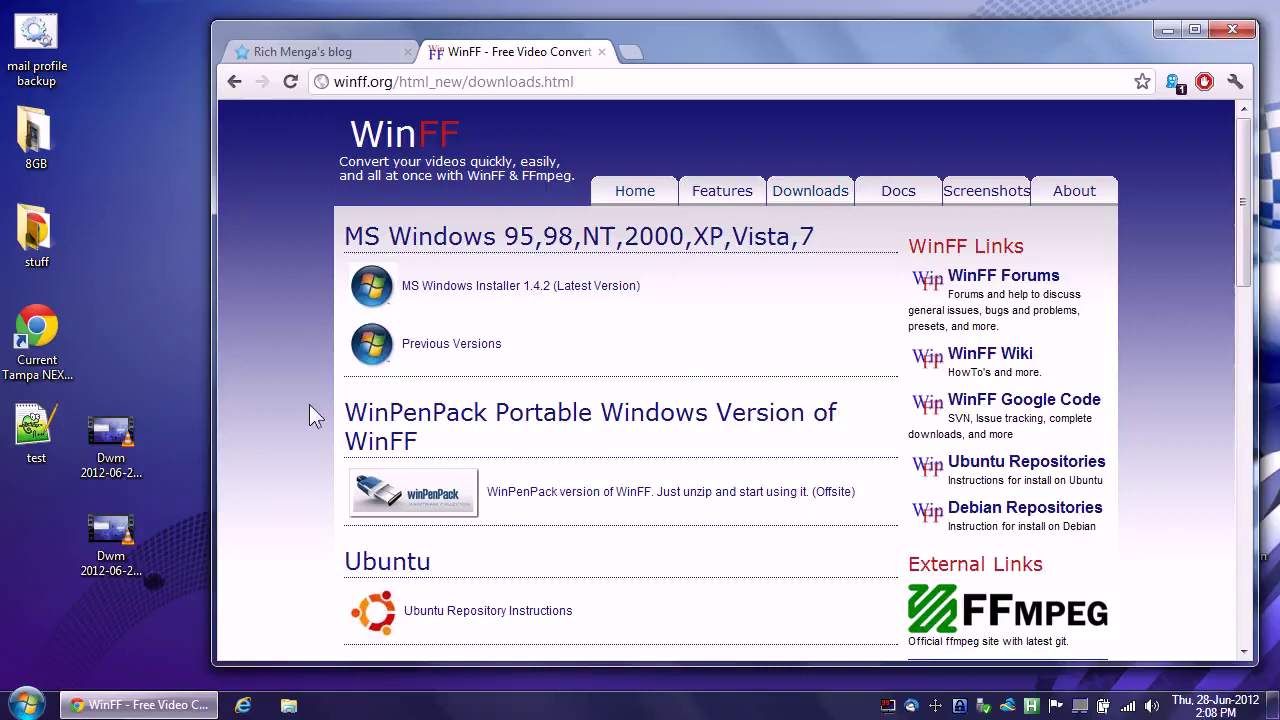
scroll(309, 405, down, 3)
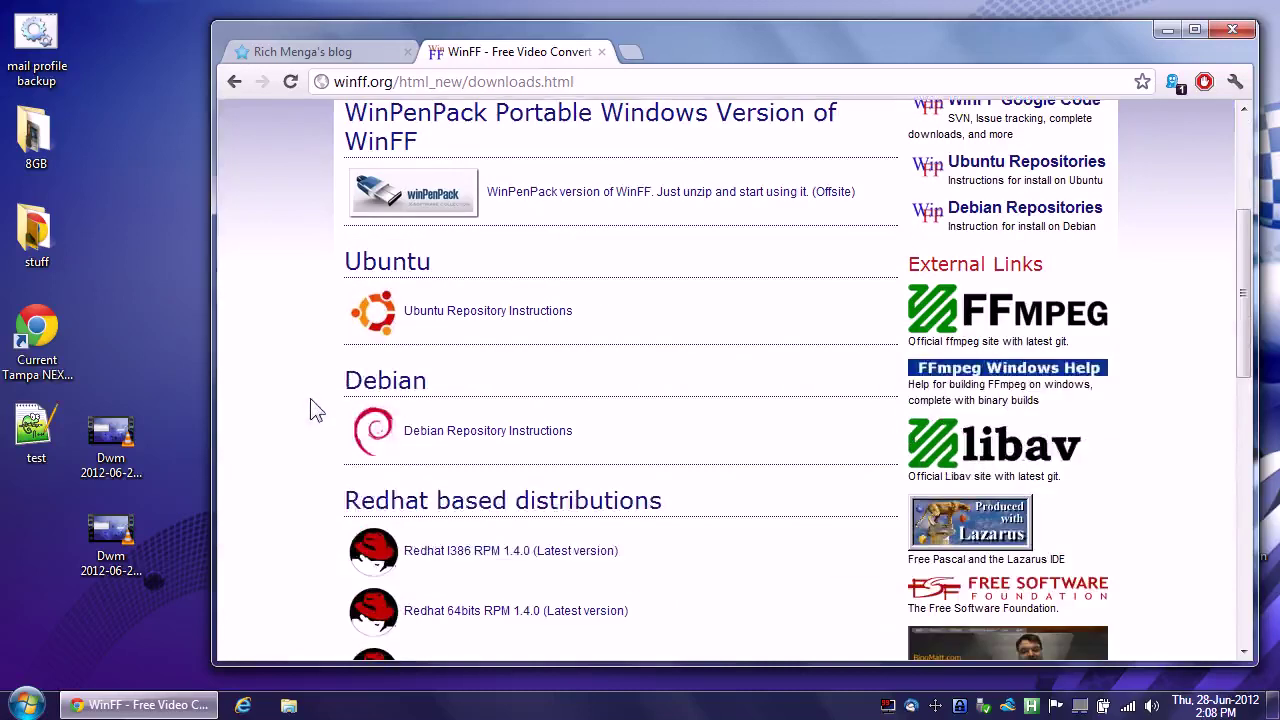
scroll(300, 437, down, 3)
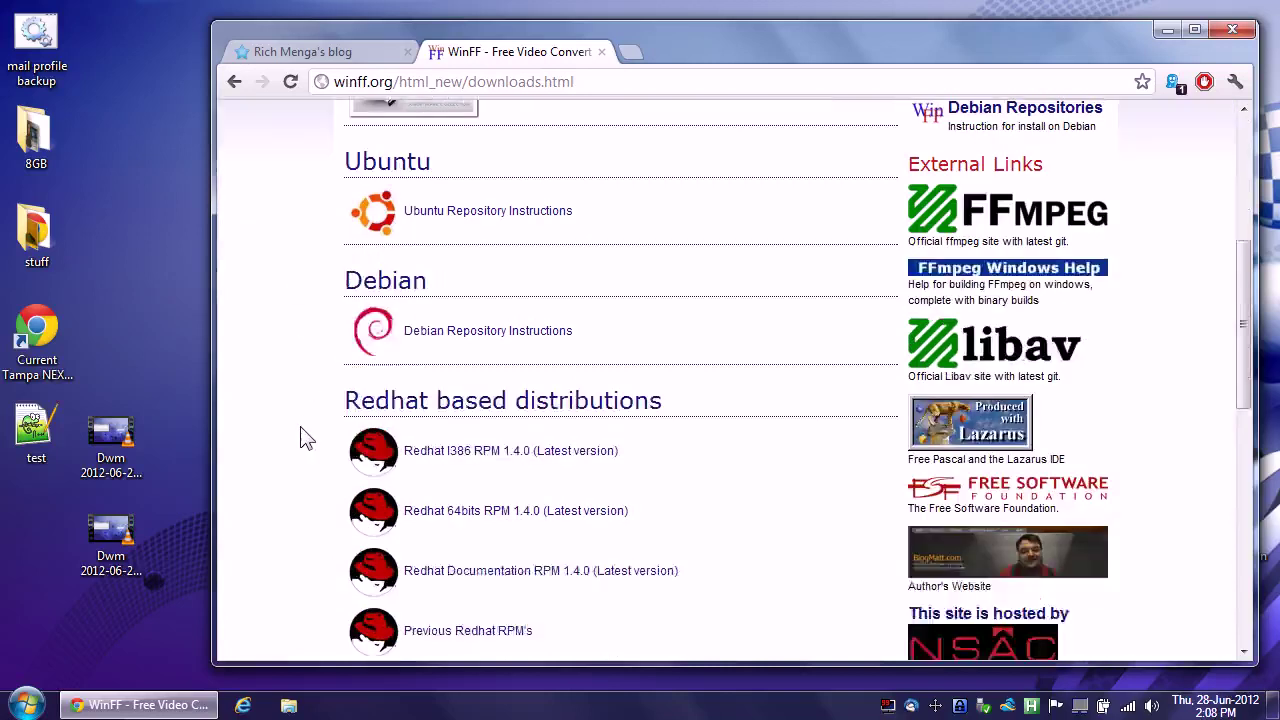
scroll(303, 431, down, 1)
scroll(286, 457, up, 1)
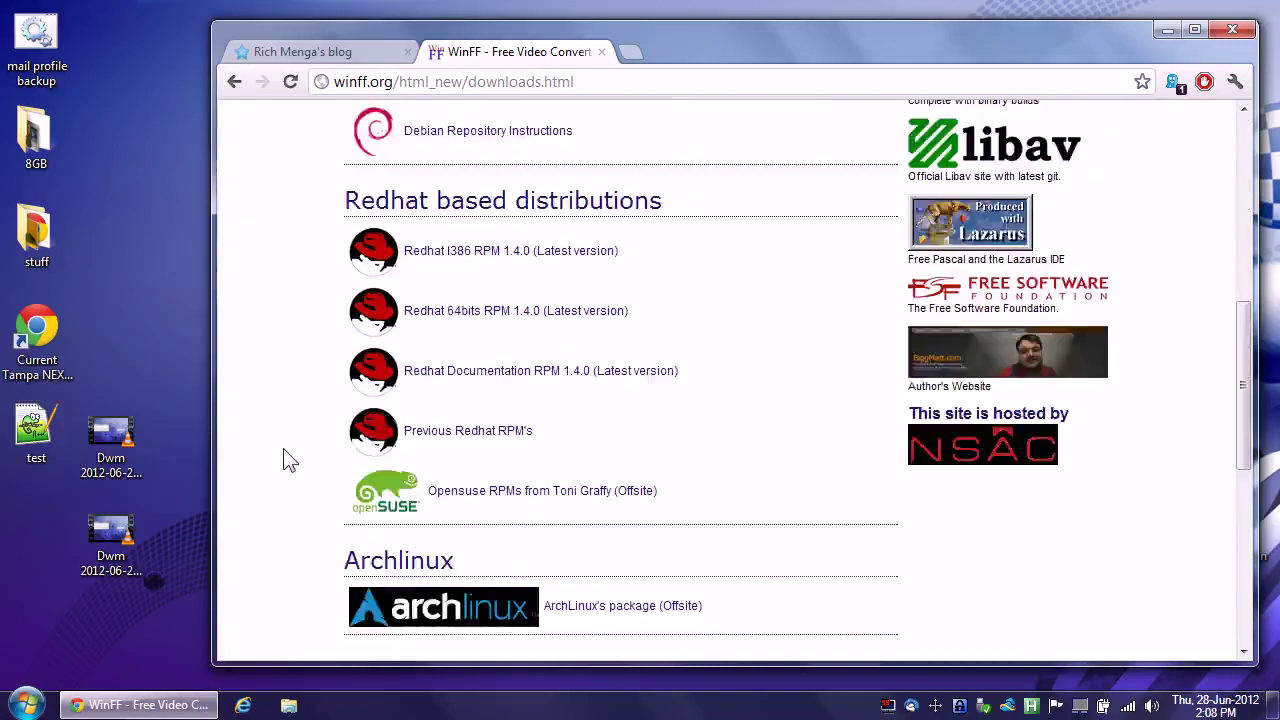
scroll(286, 451, up, 7)
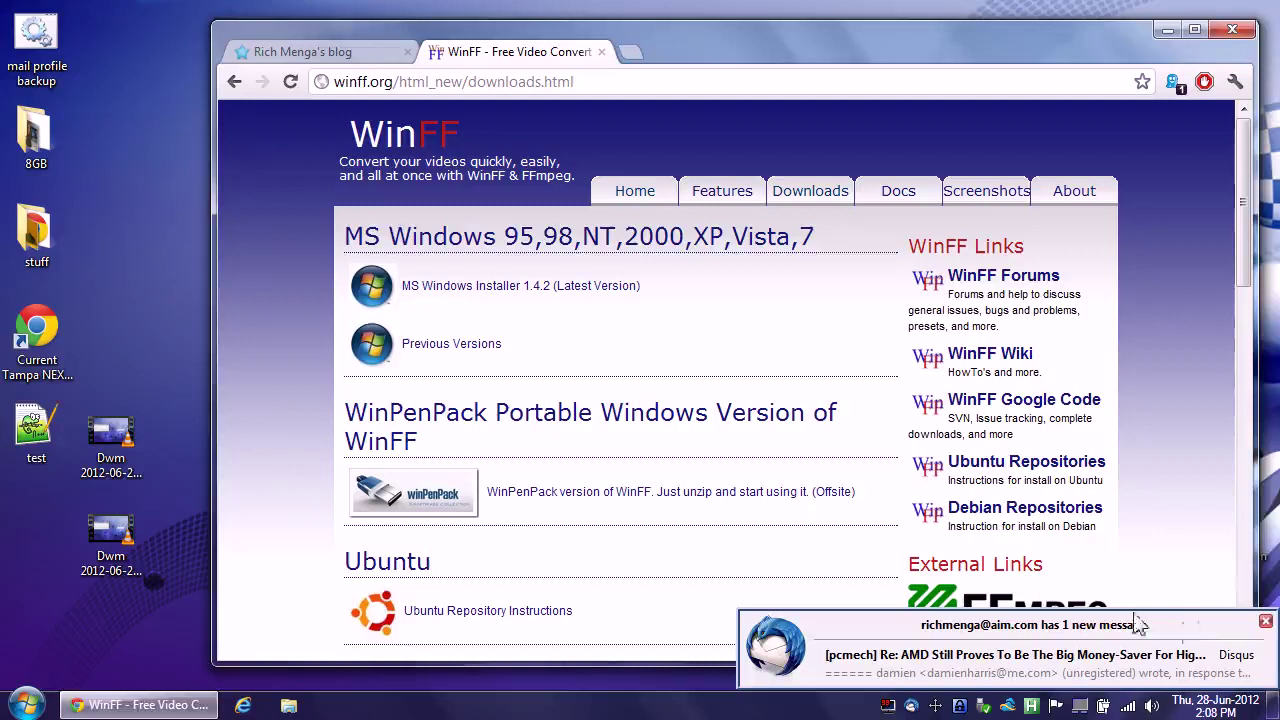
click(1266, 623)
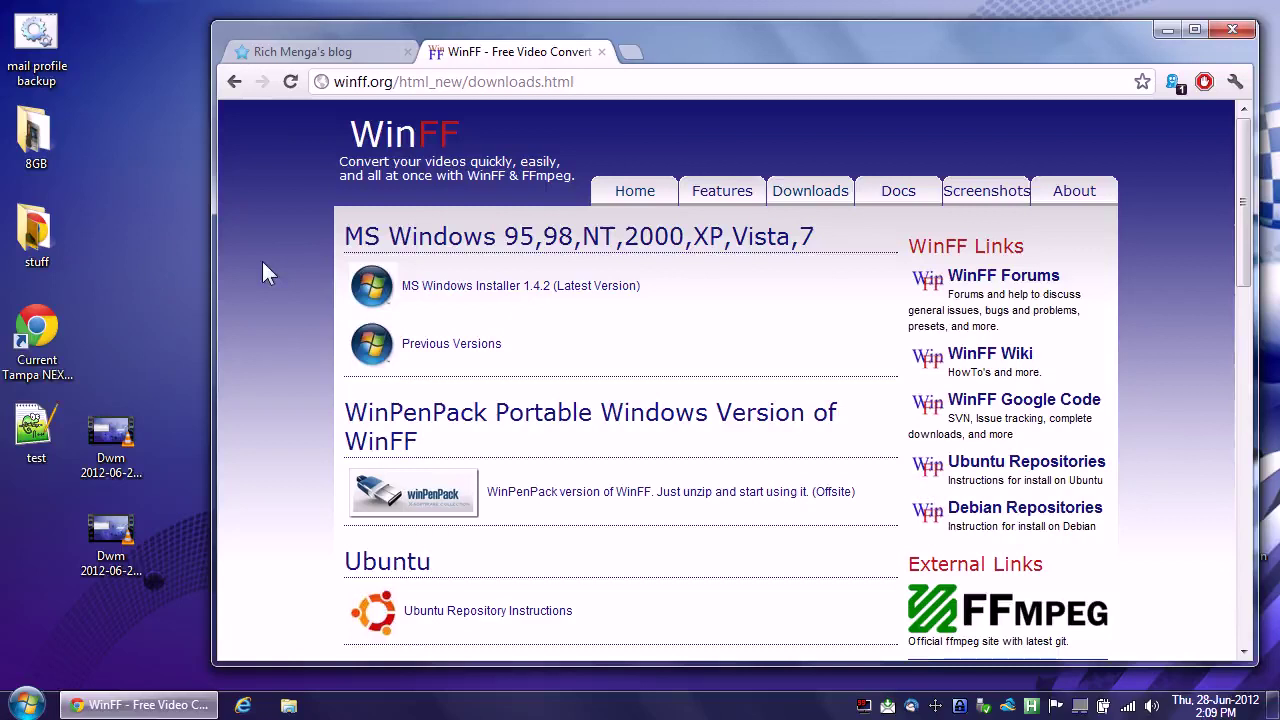
Minimize Chrome and select the Dwm recordings on the desktop.
click(1167, 30)
click(112, 437)
click(112, 537)
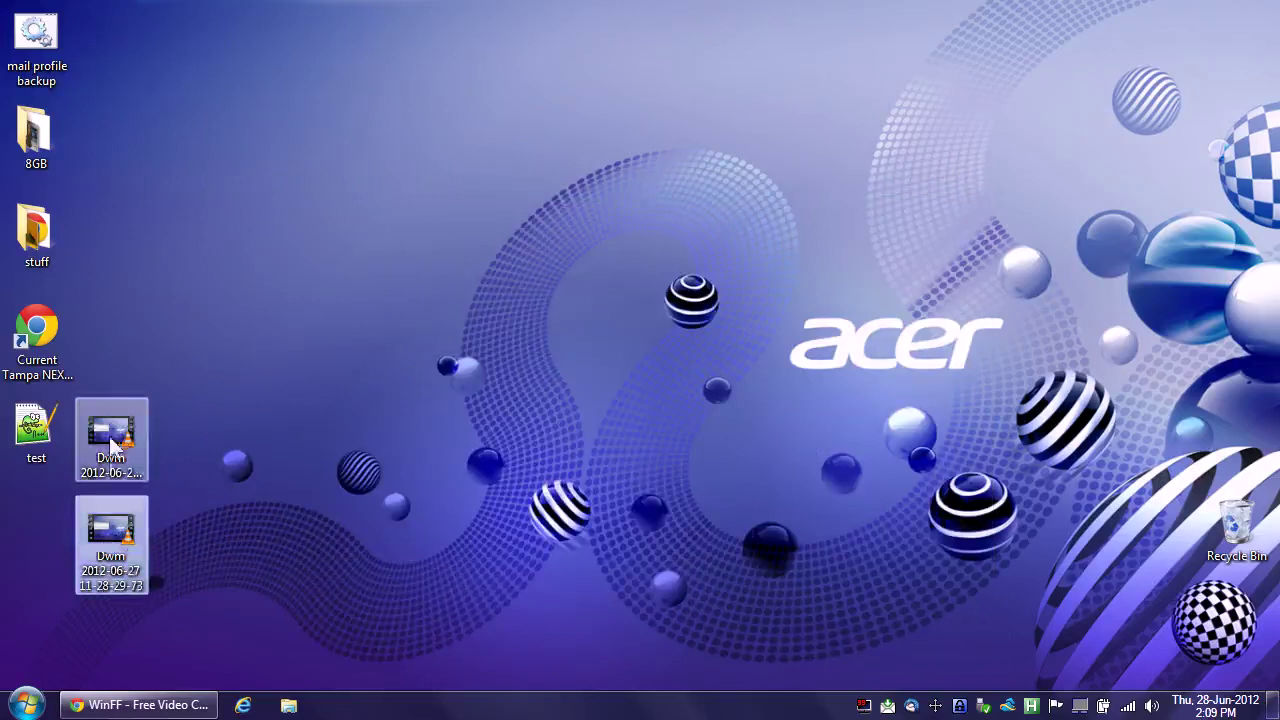
click(112, 437)
click(194, 430)
key(space)
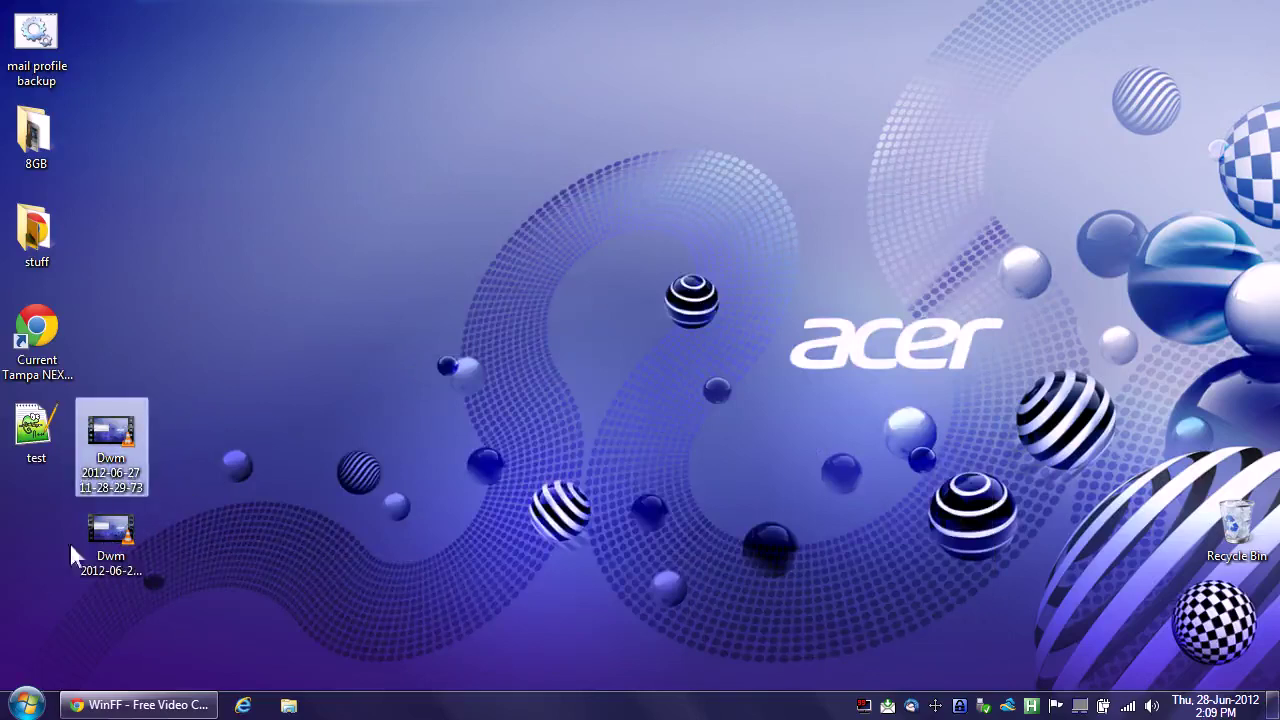
Move the Dwm 11-28-29-73 recording above the other Dwm file and bring up its context menu.
click(100, 540)
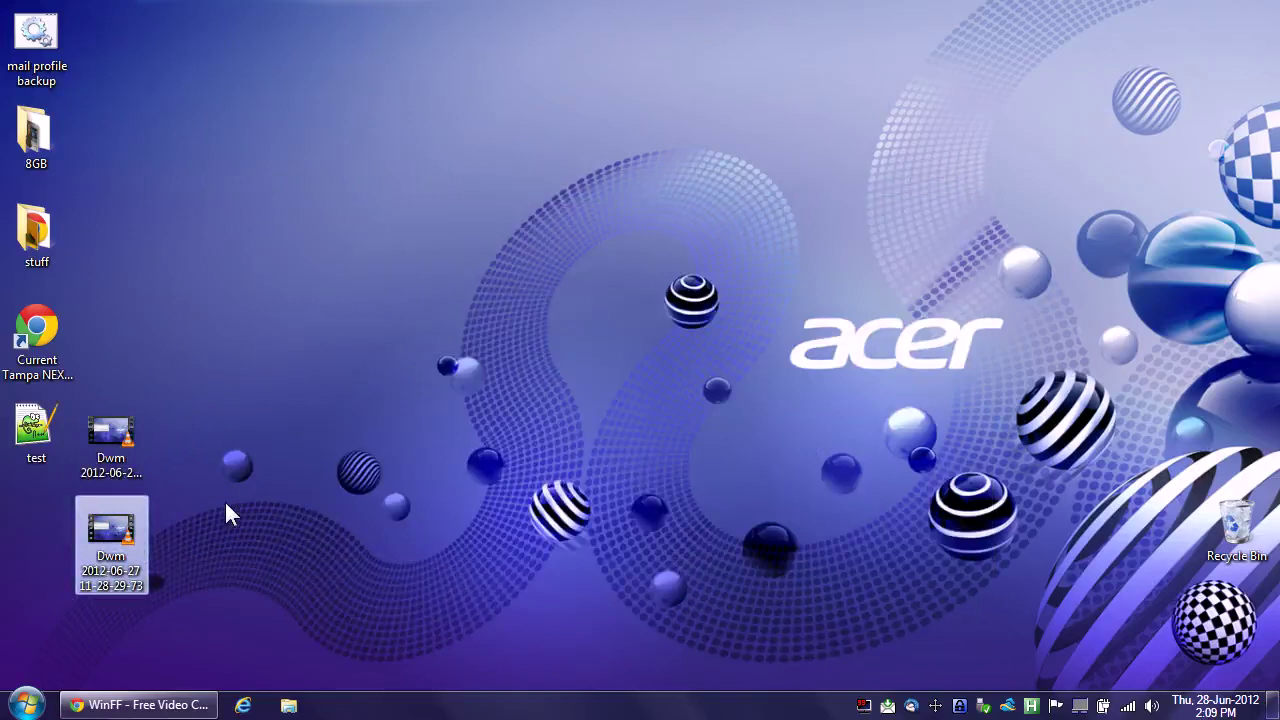
drag(111, 530, 148, 452)
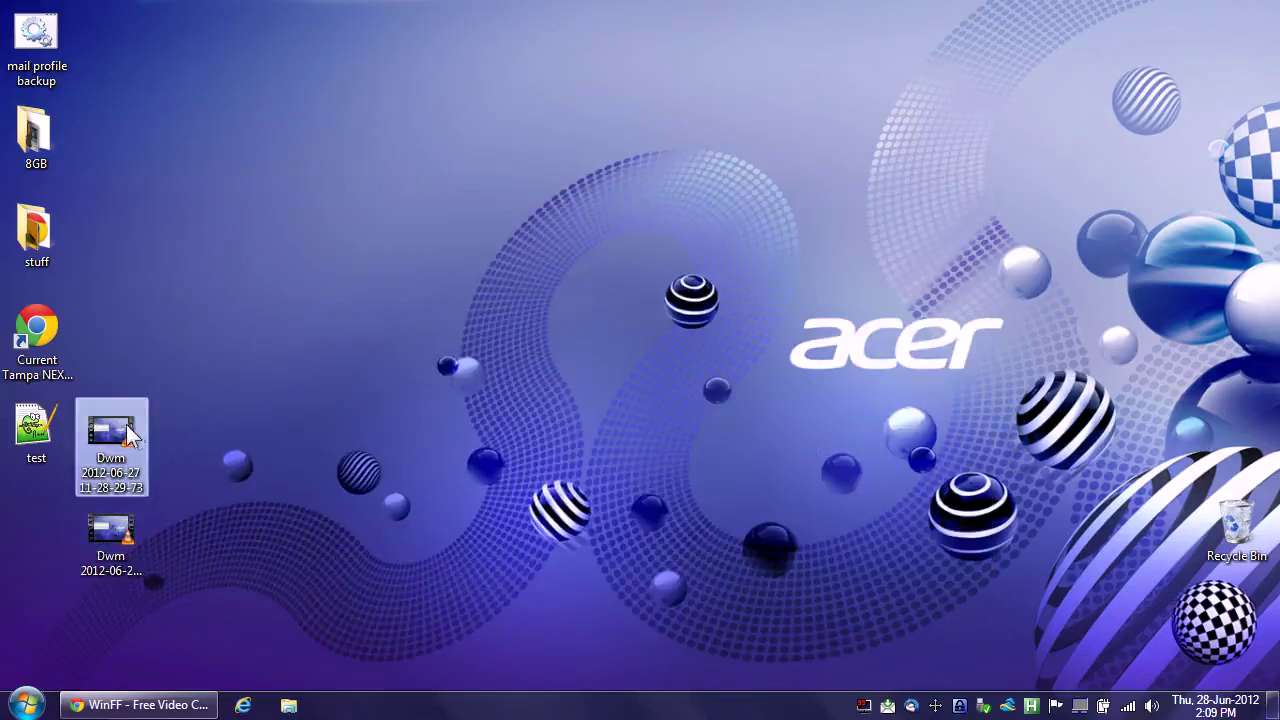
right_click(131, 432)
click(245, 675)
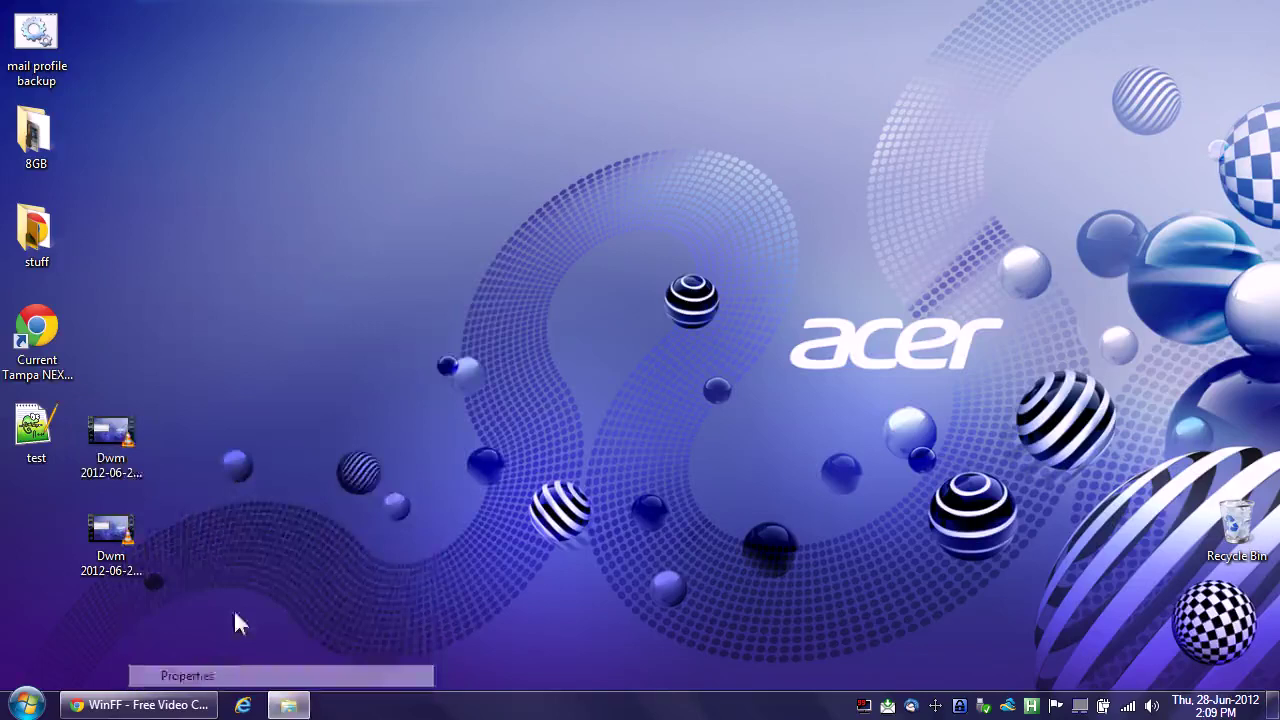
drag(334, 182, 370, 148)
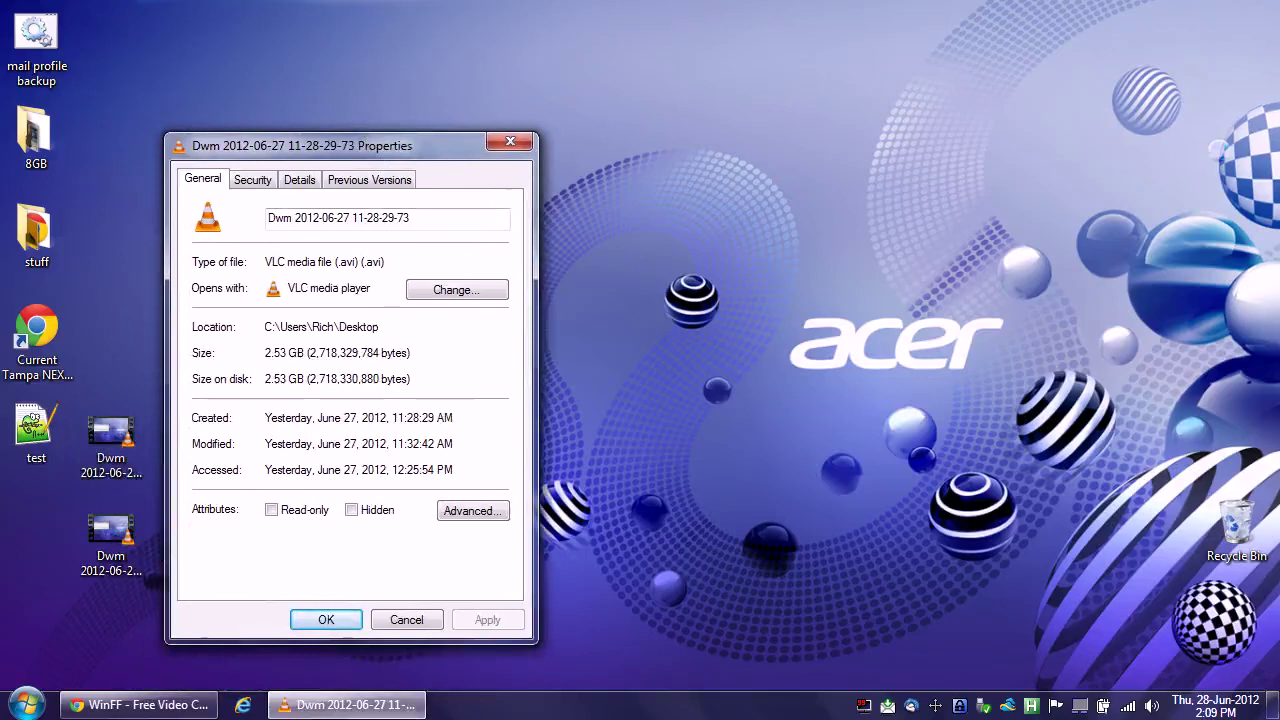
click(302, 184)
click(330, 430)
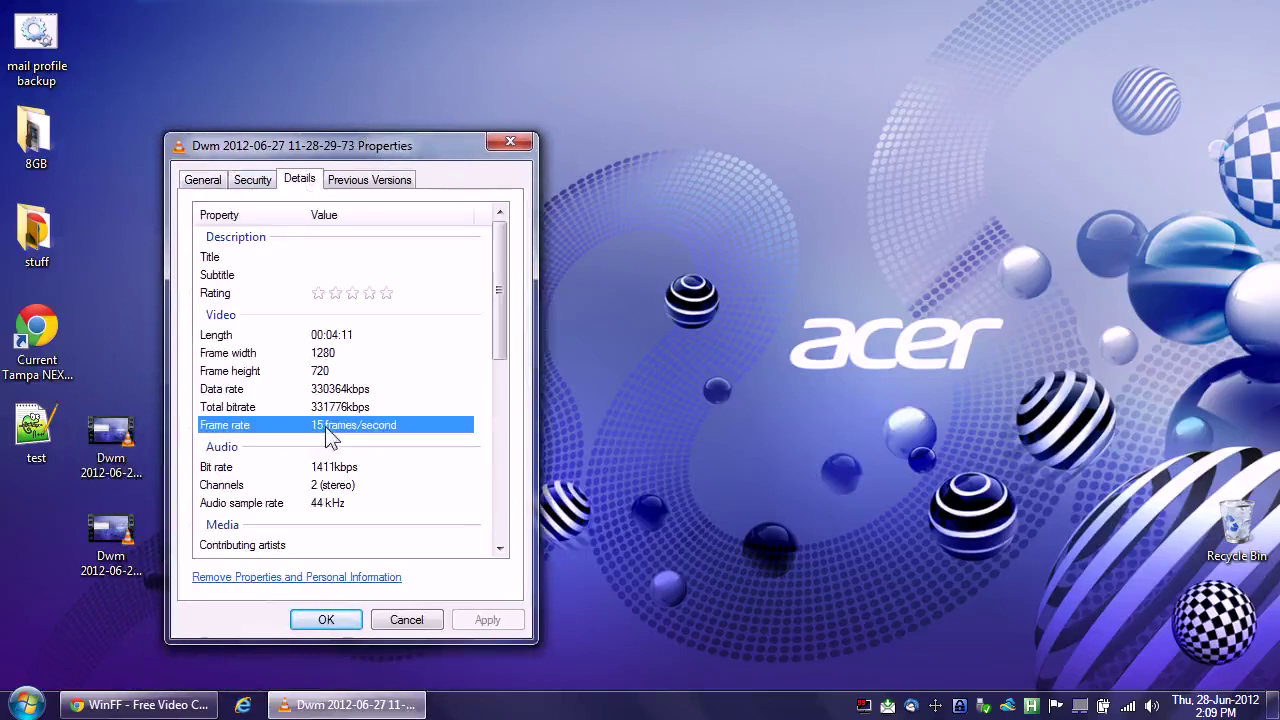
click(328, 340)
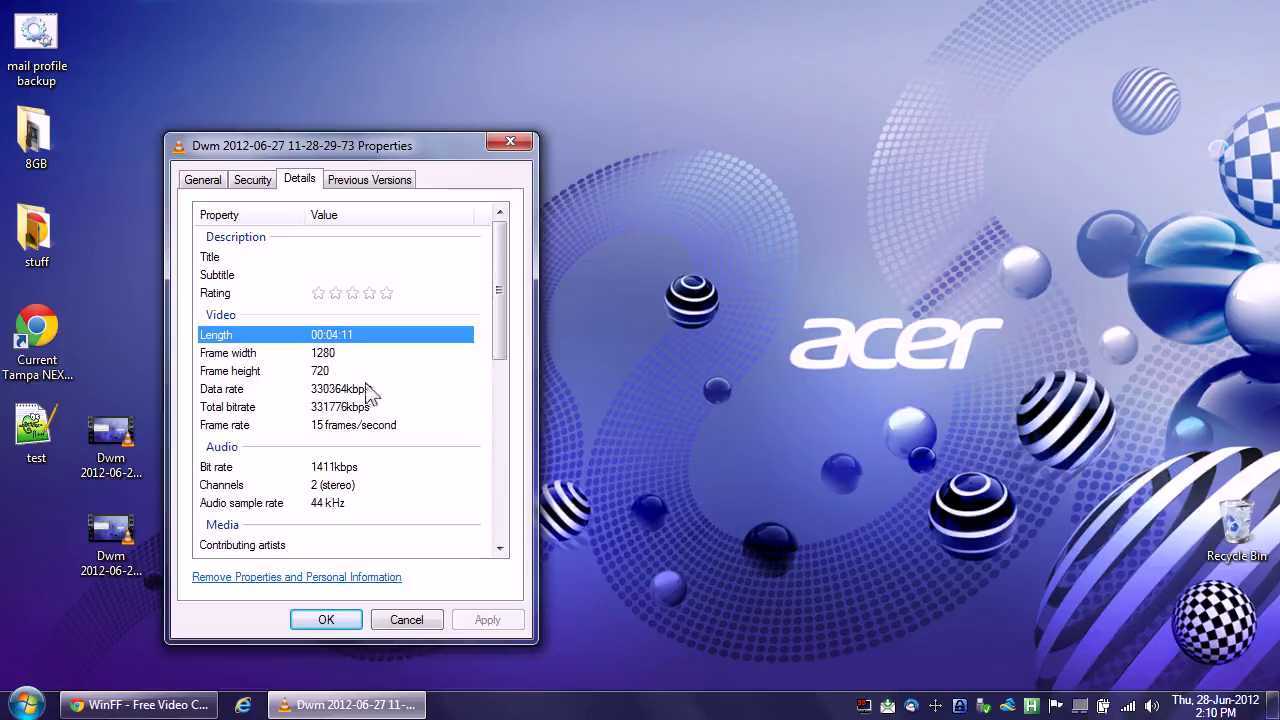
click(331, 489)
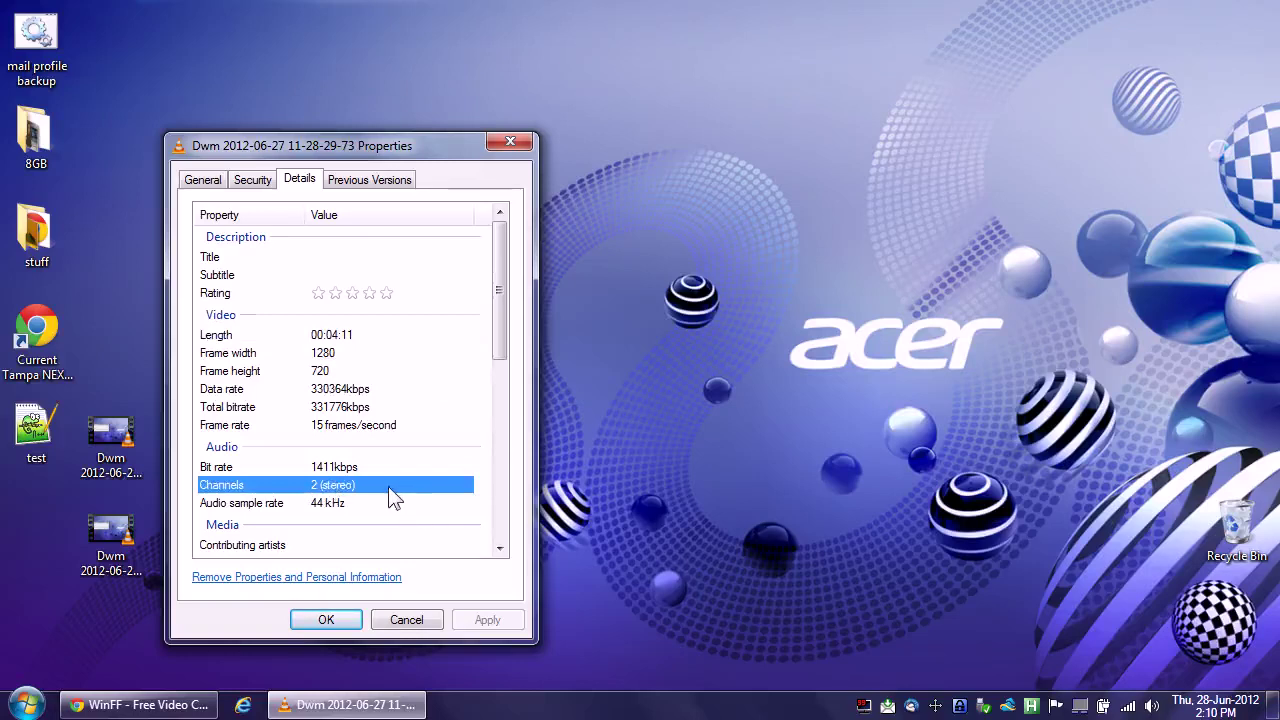
click(338, 505)
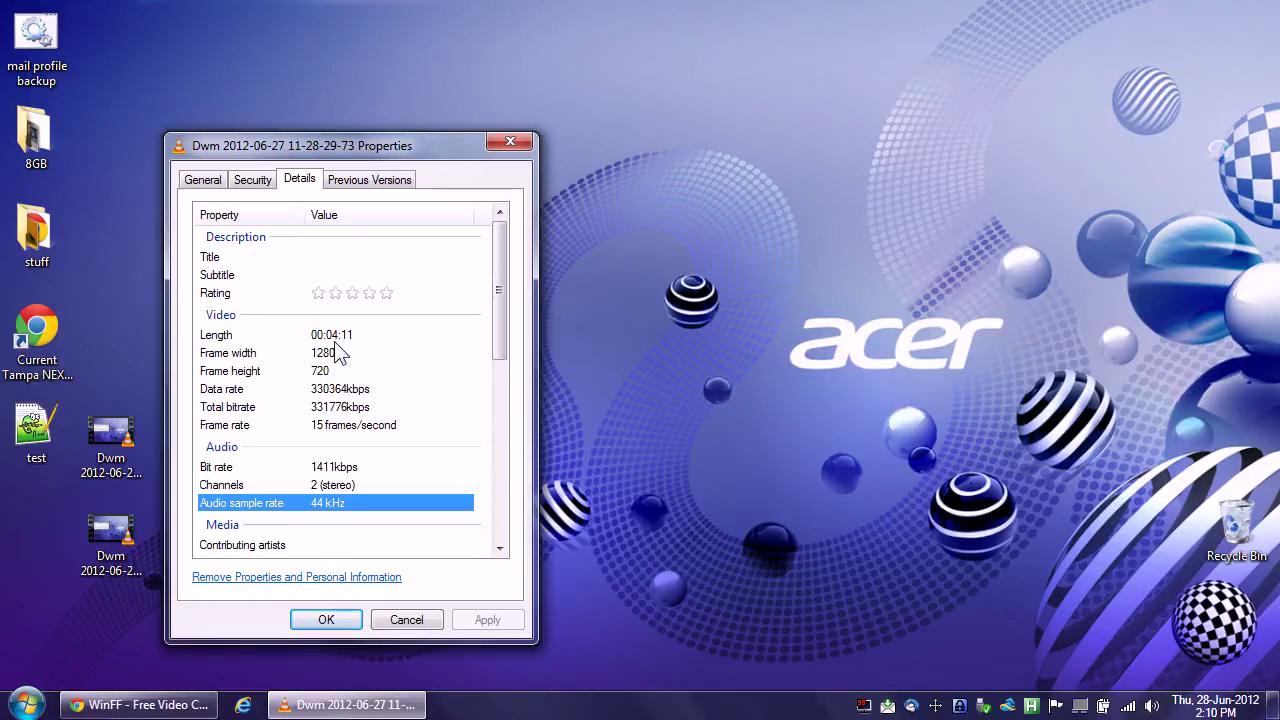
click(510, 144)
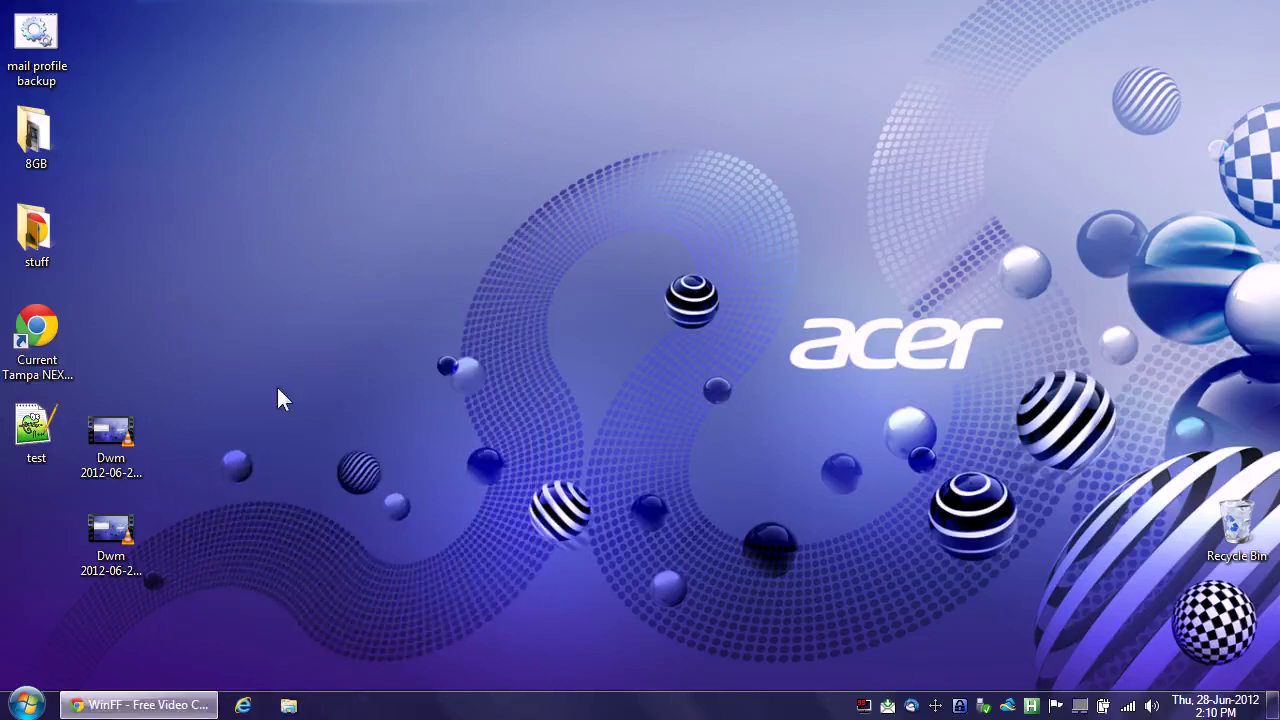
Launch WinFF from a Start-menu search for 'winff', leaving the additional option tabs shown.
key(super)
text(winff)
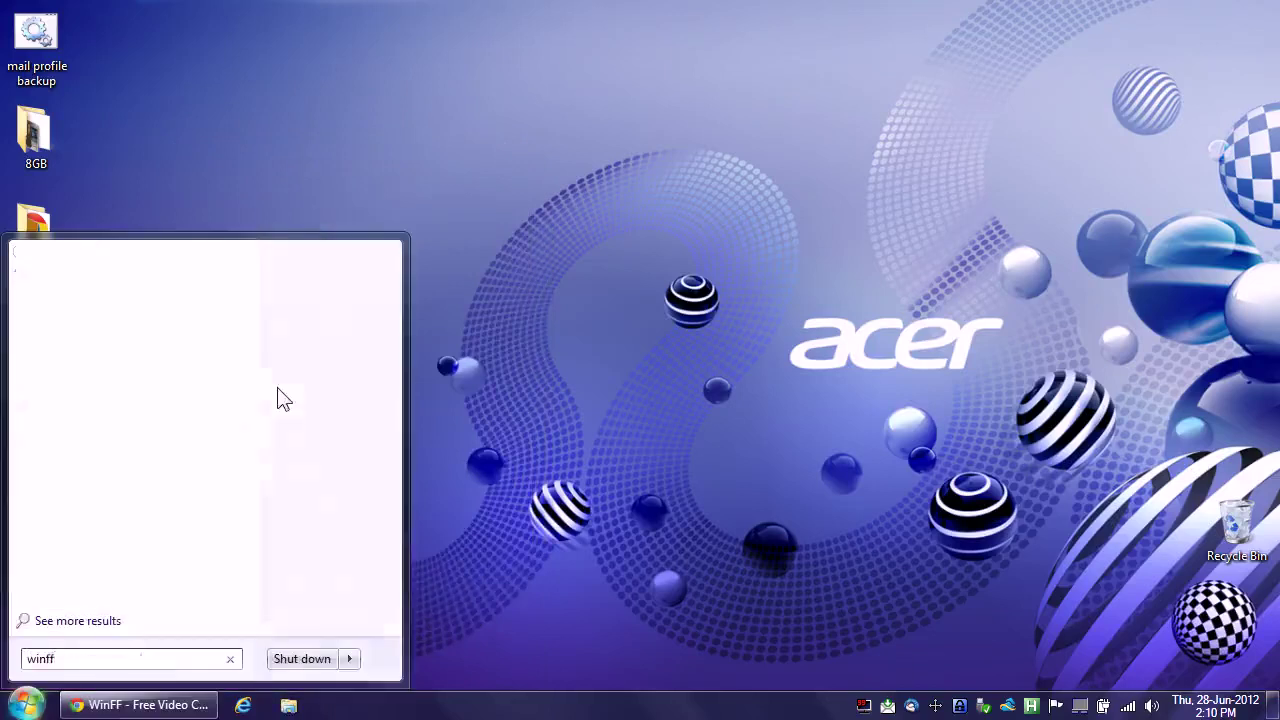
click(60, 292)
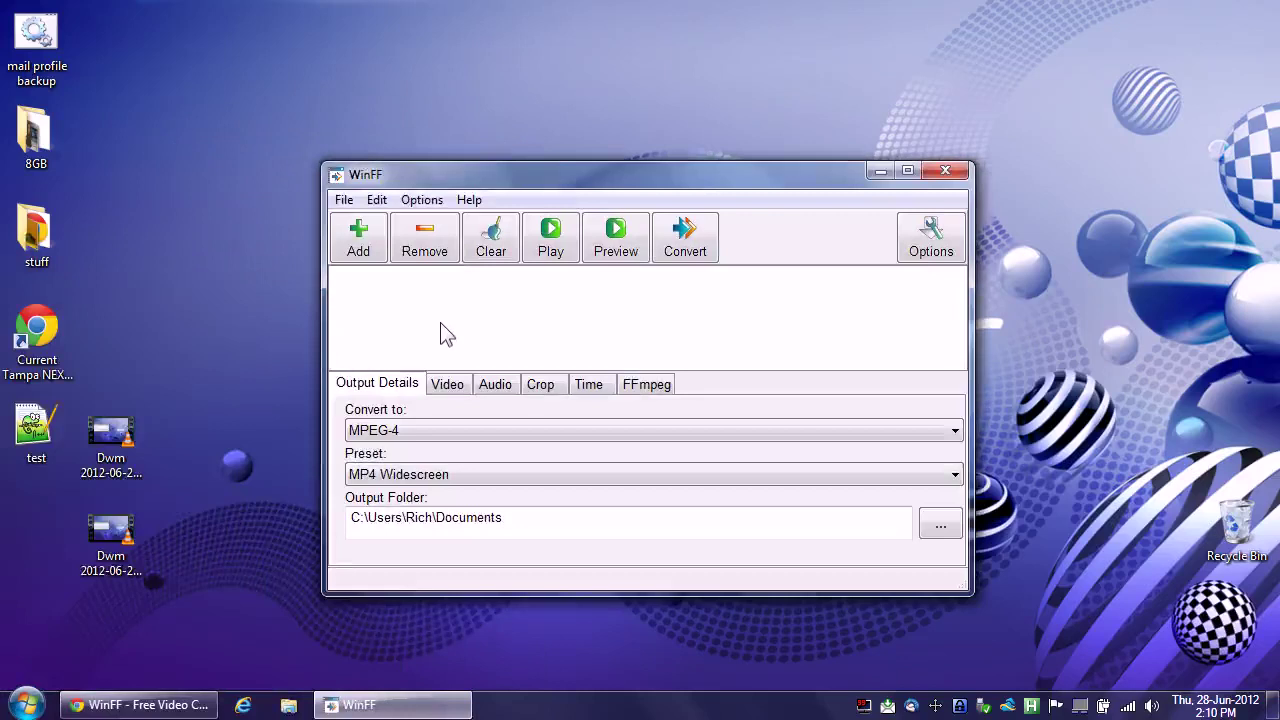
click(927, 243)
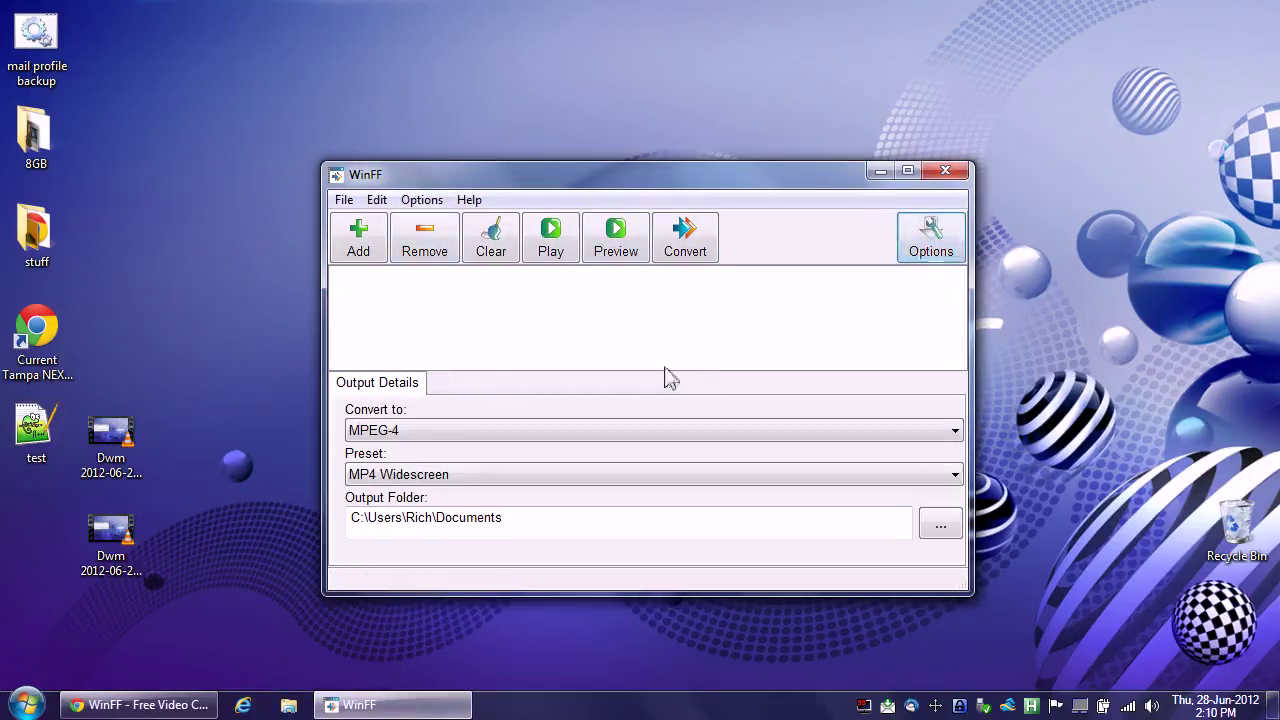
click(929, 238)
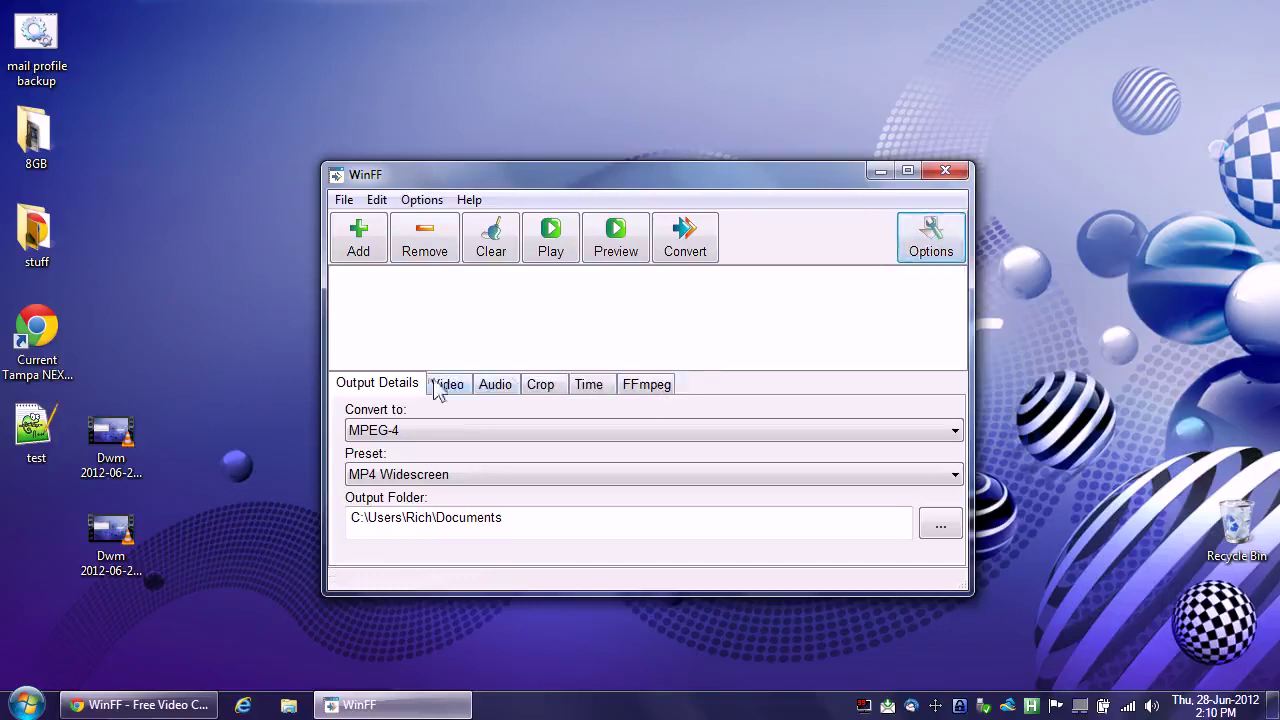
click(928, 240)
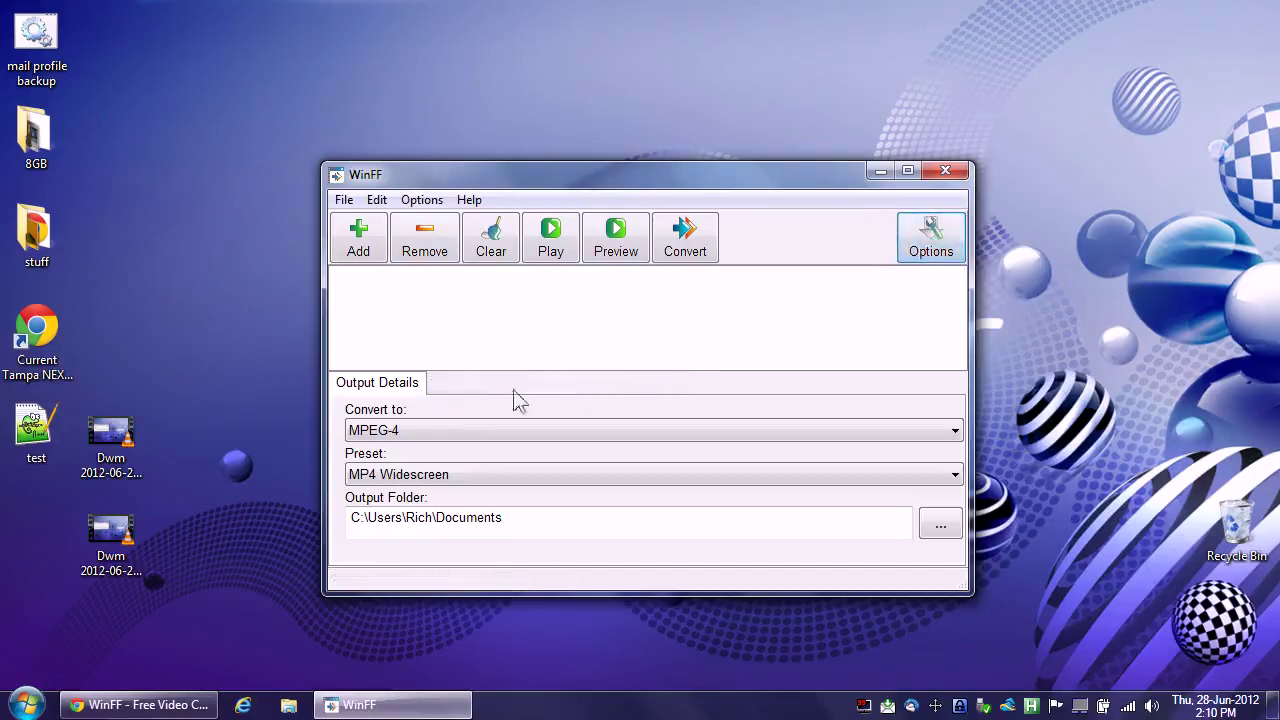
click(906, 256)
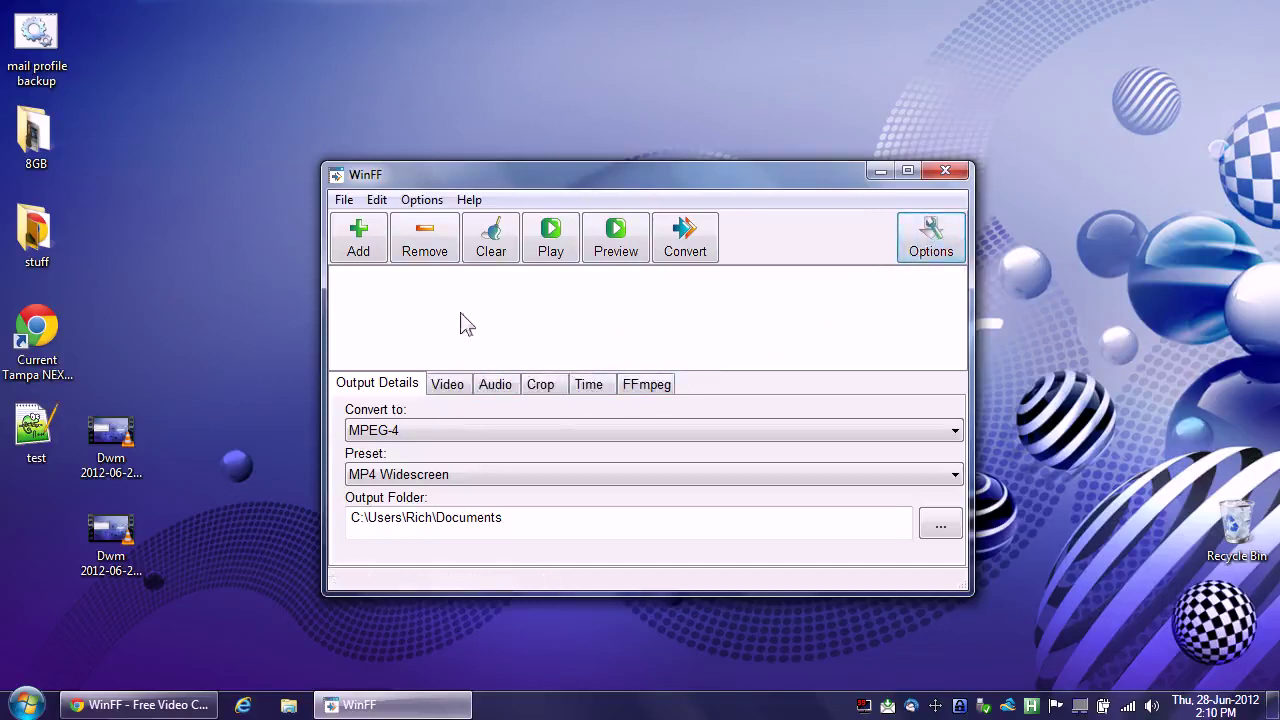
Turn on Options > Display Cmd Line to show the FFmpeg command line.
click(426, 201)
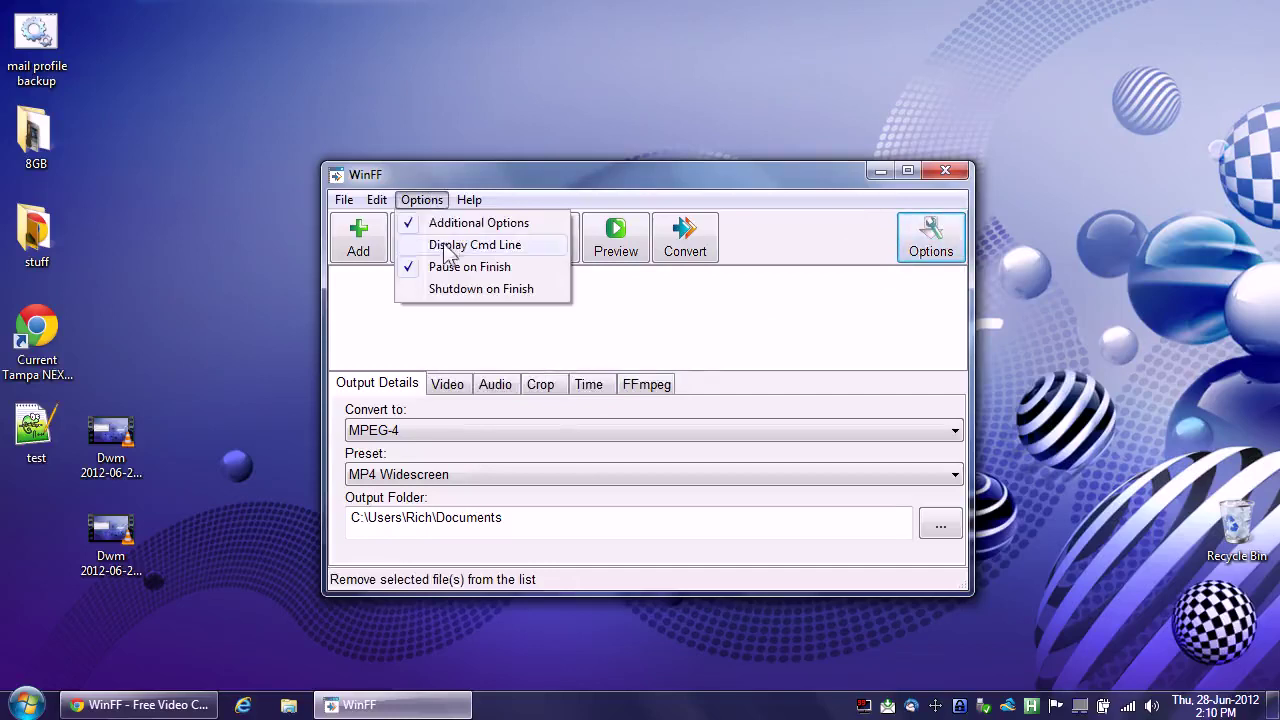
click(500, 247)
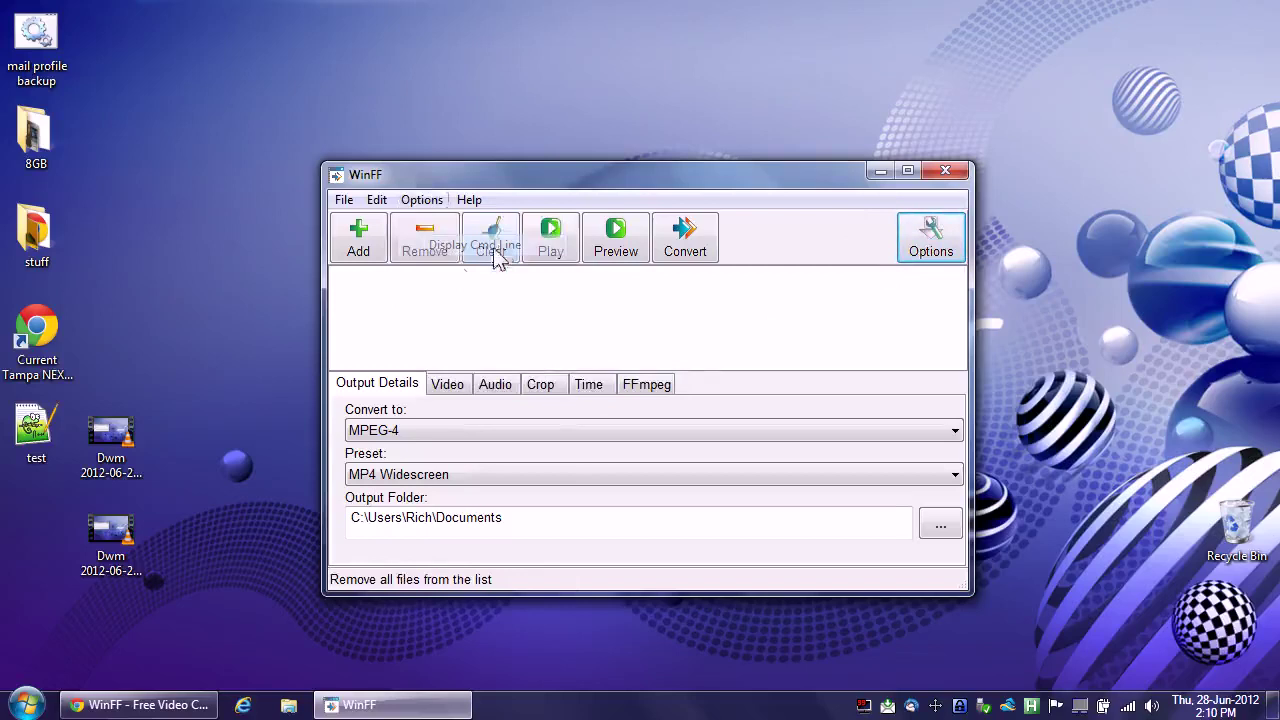
click(421, 201)
click(432, 318)
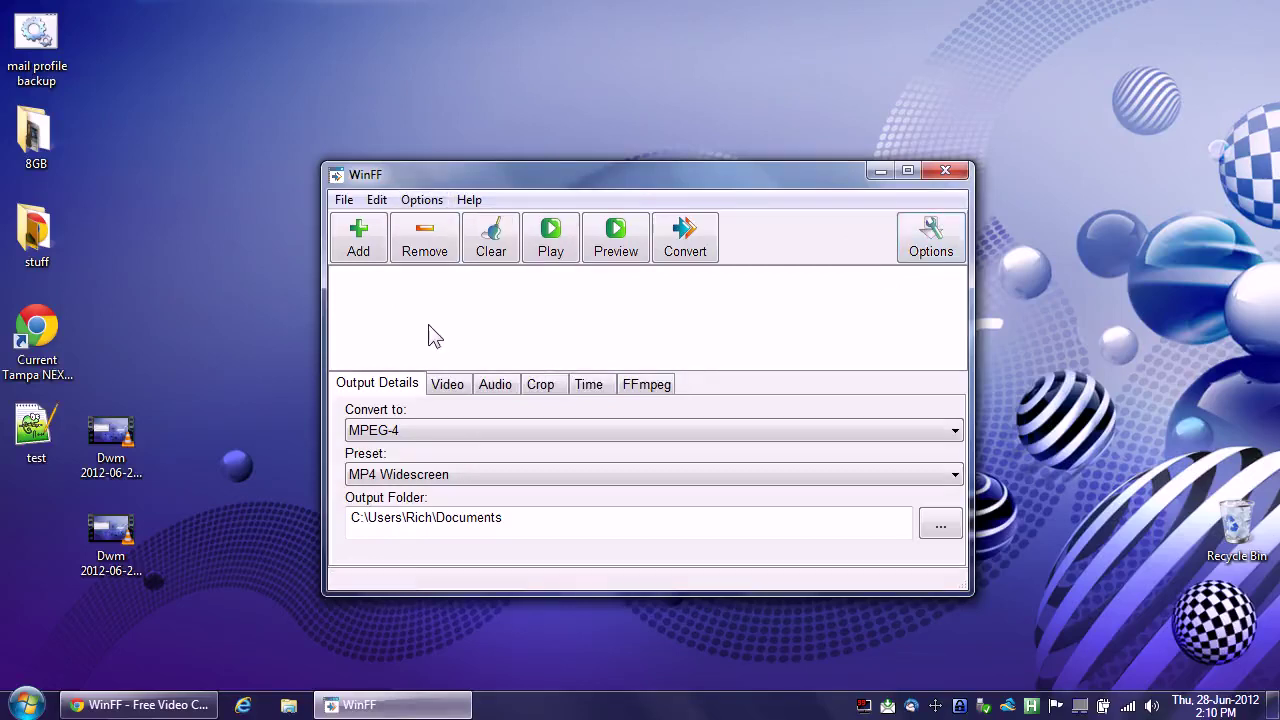
click(111, 435)
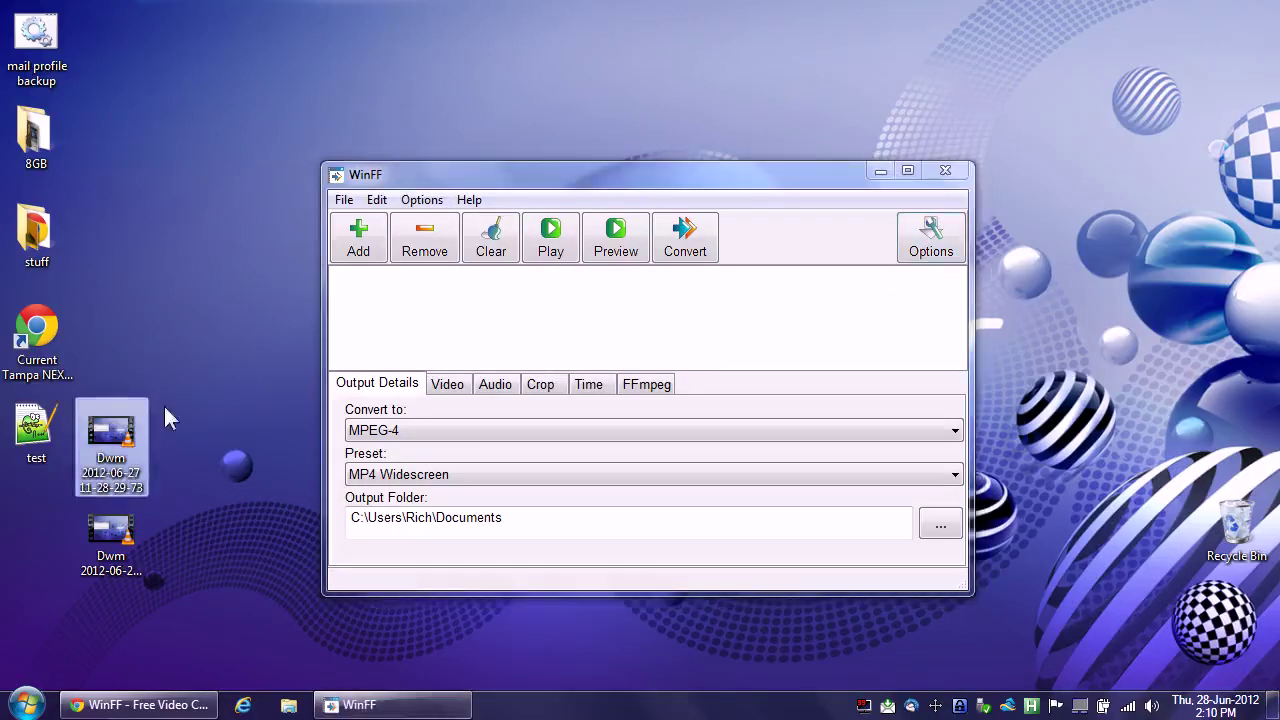
drag(113, 430, 392, 338)
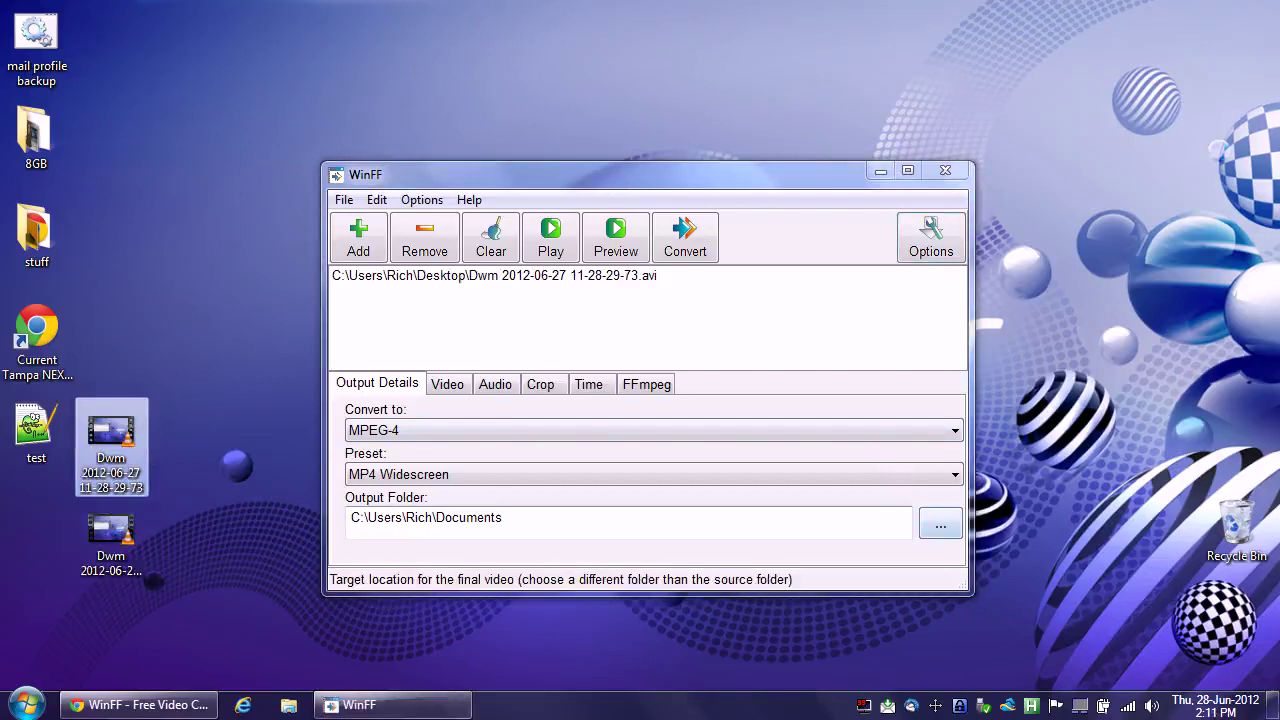
drag(515, 517, 377, 517)
click(377, 517)
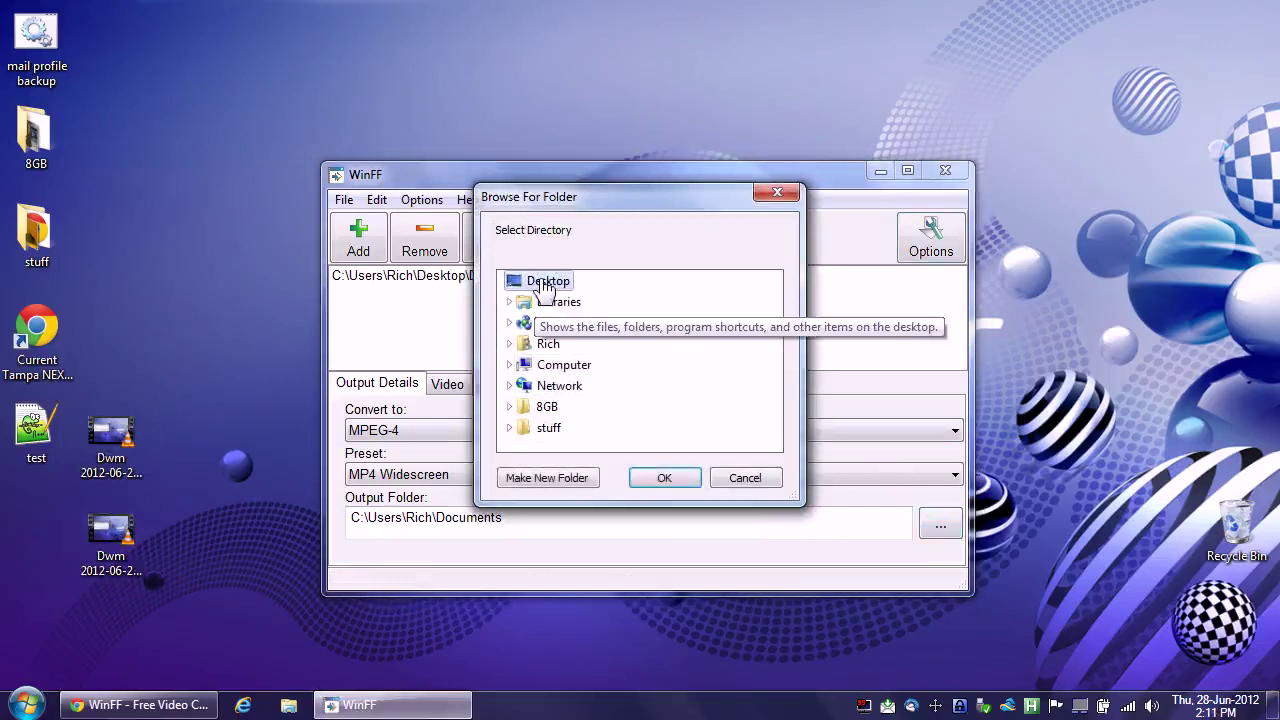
click(664, 477)
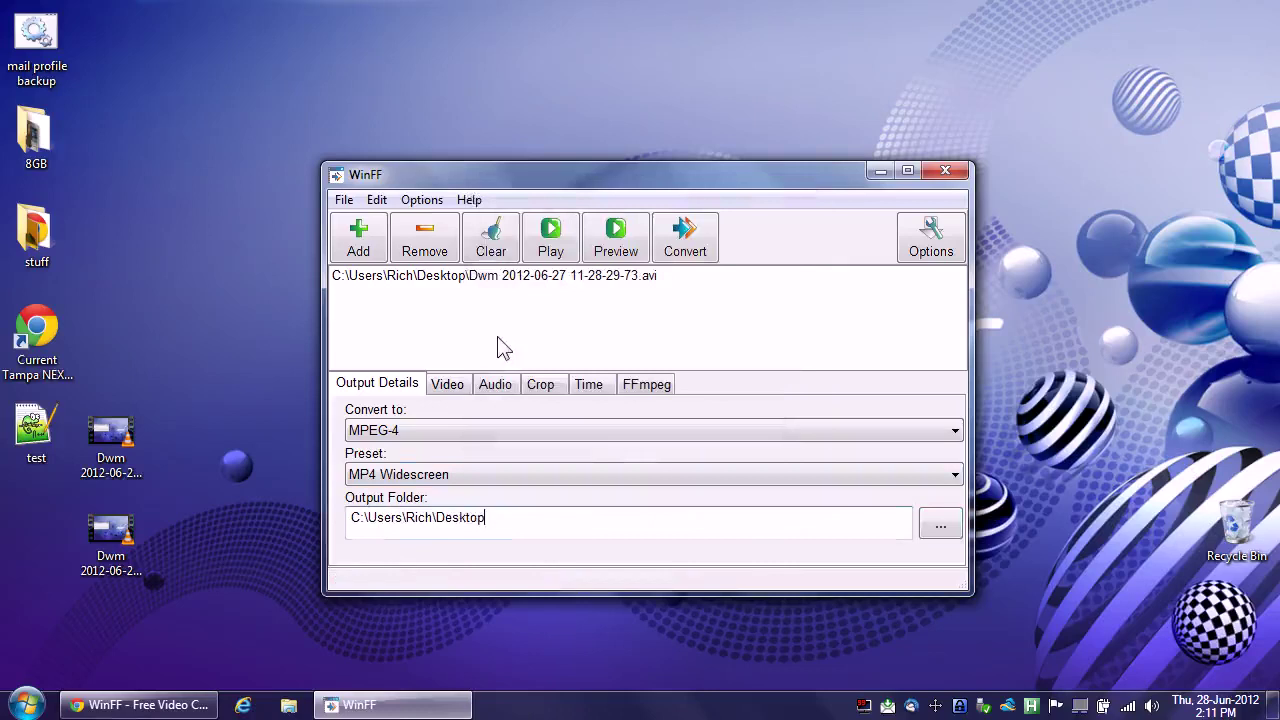
click(452, 391)
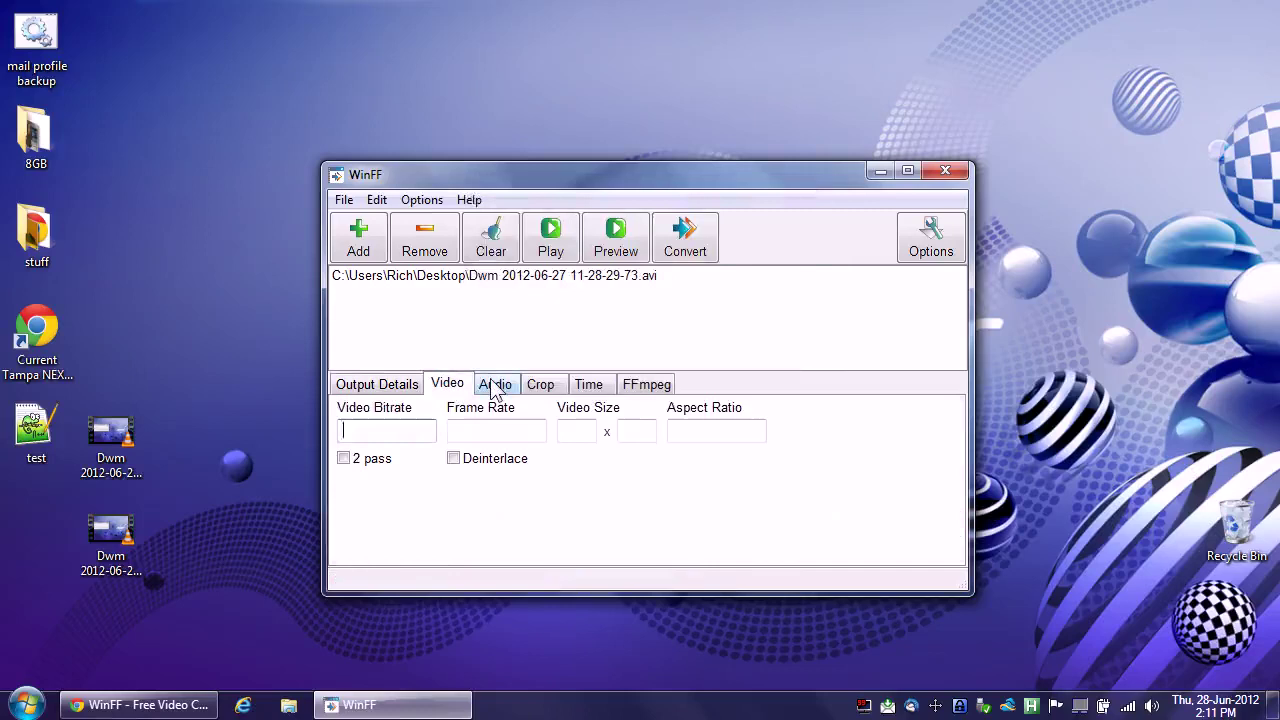
On the Output Details tab, reset Convert to and then select MPEG-4.
click(493, 390)
click(352, 384)
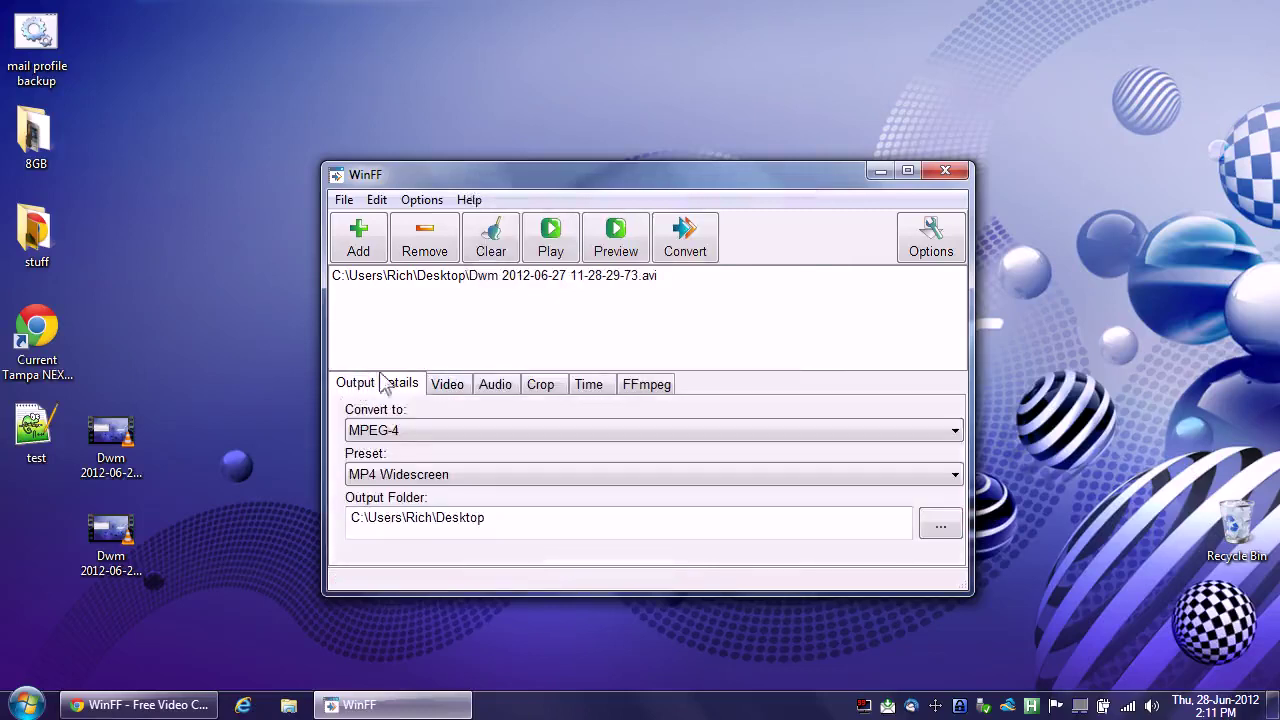
click(399, 429)
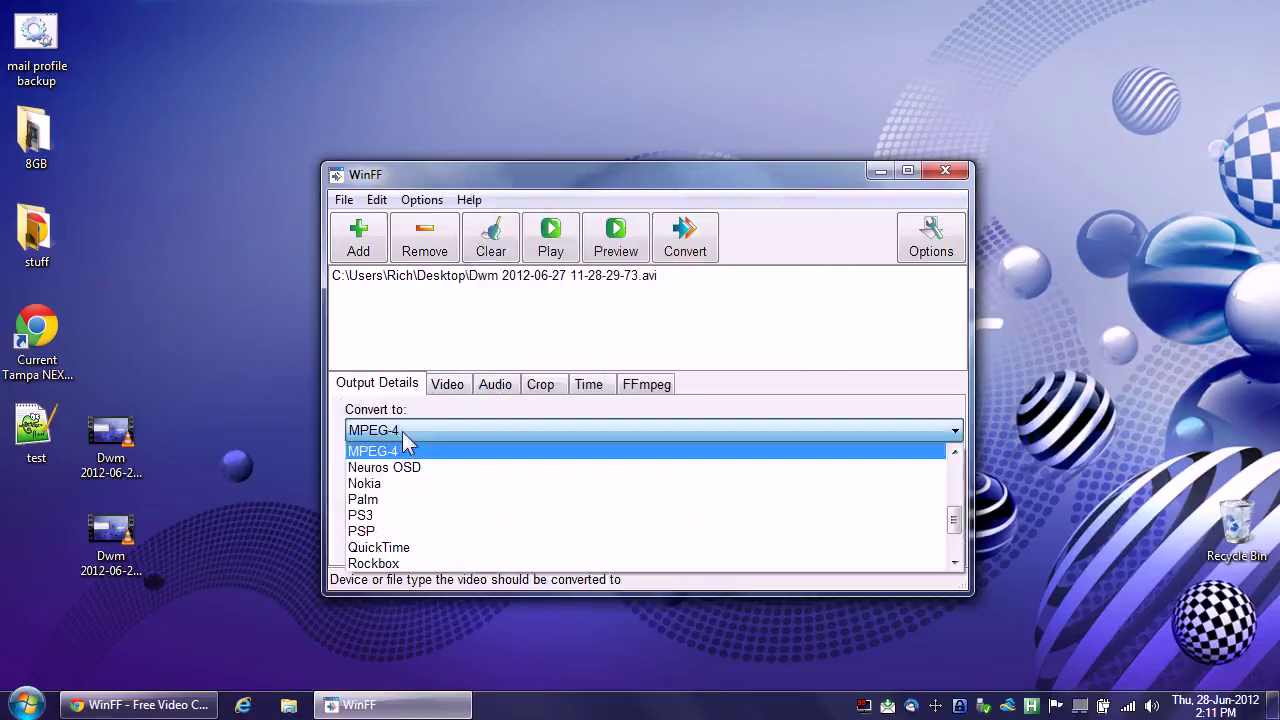
click(957, 471)
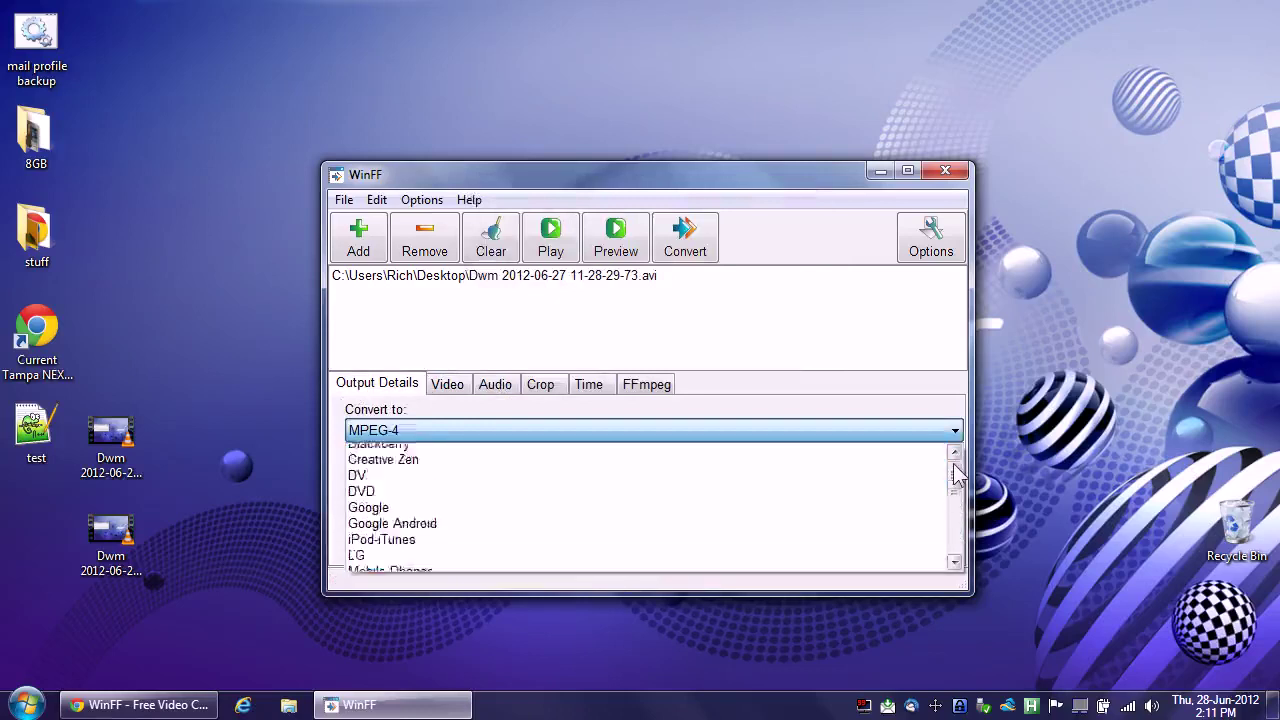
click(957, 471)
click(405, 451)
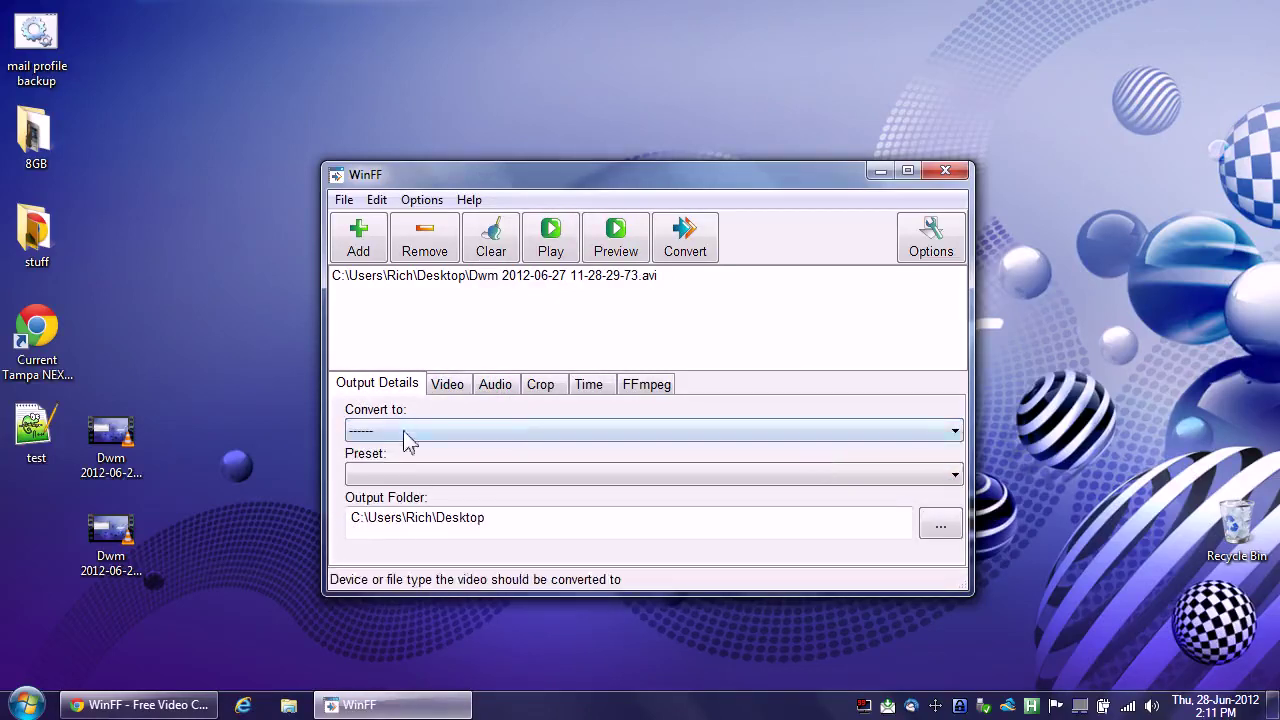
click(407, 436)
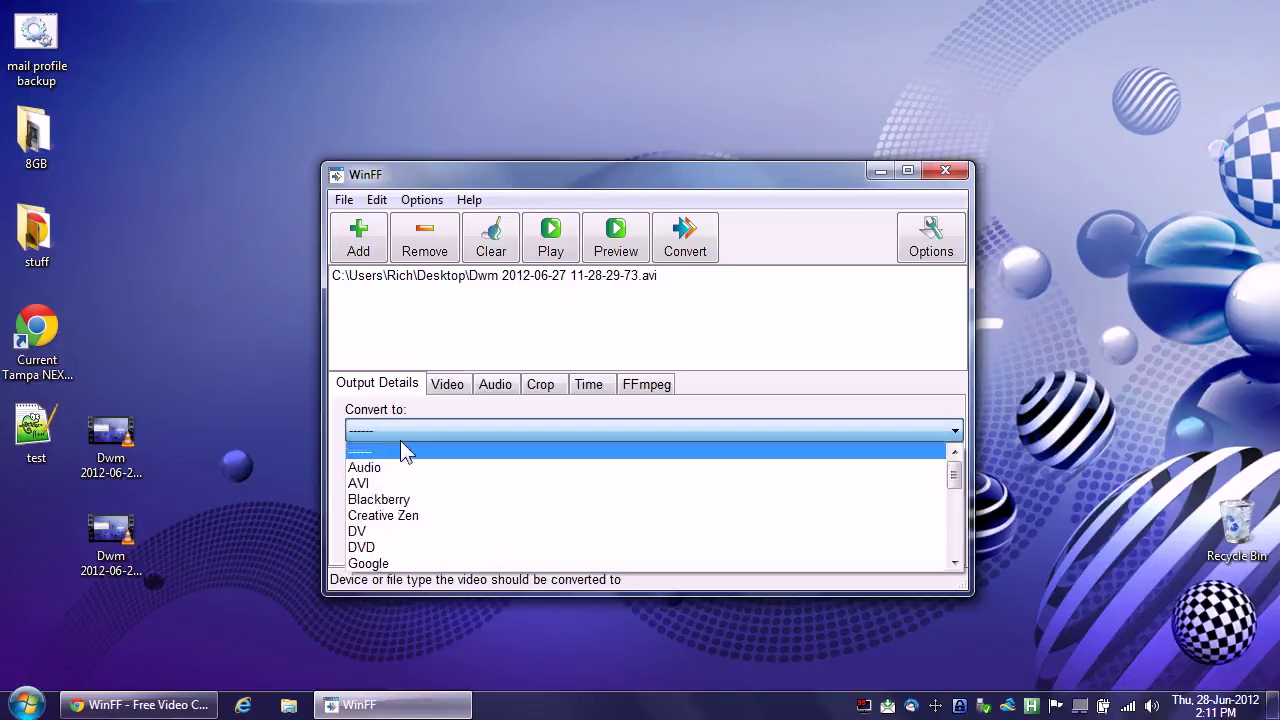
click(953, 545)
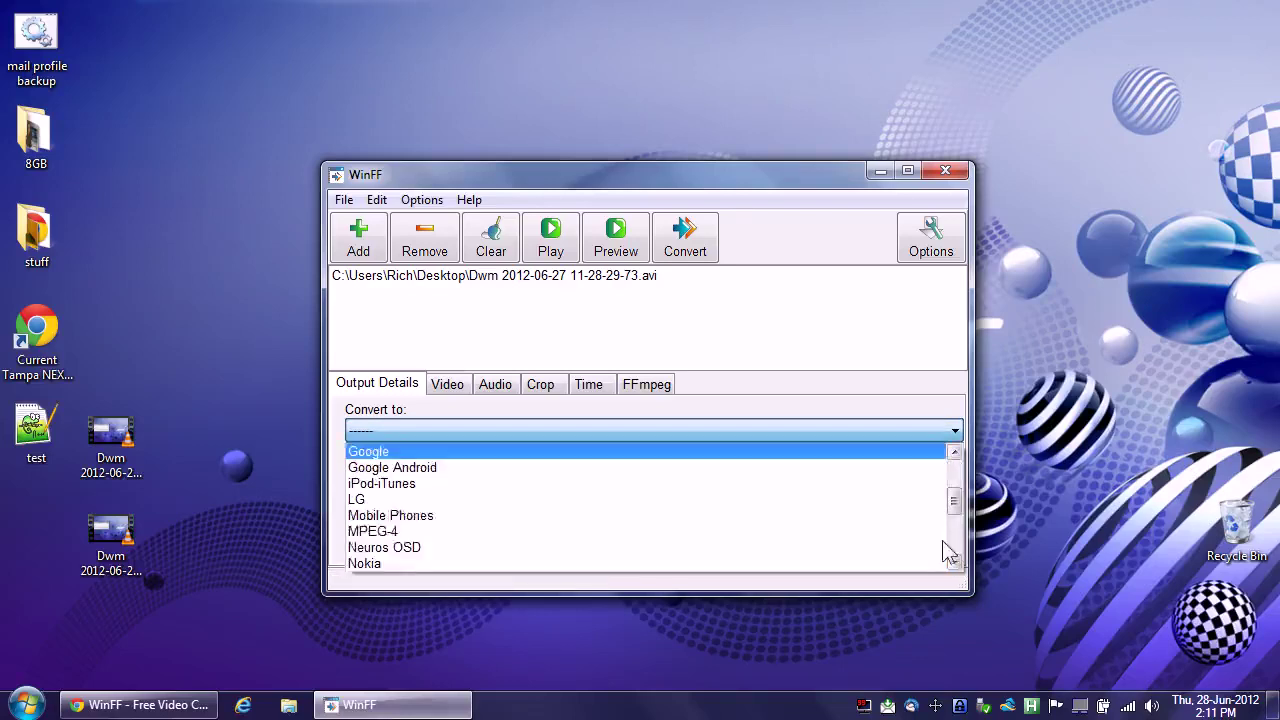
click(520, 533)
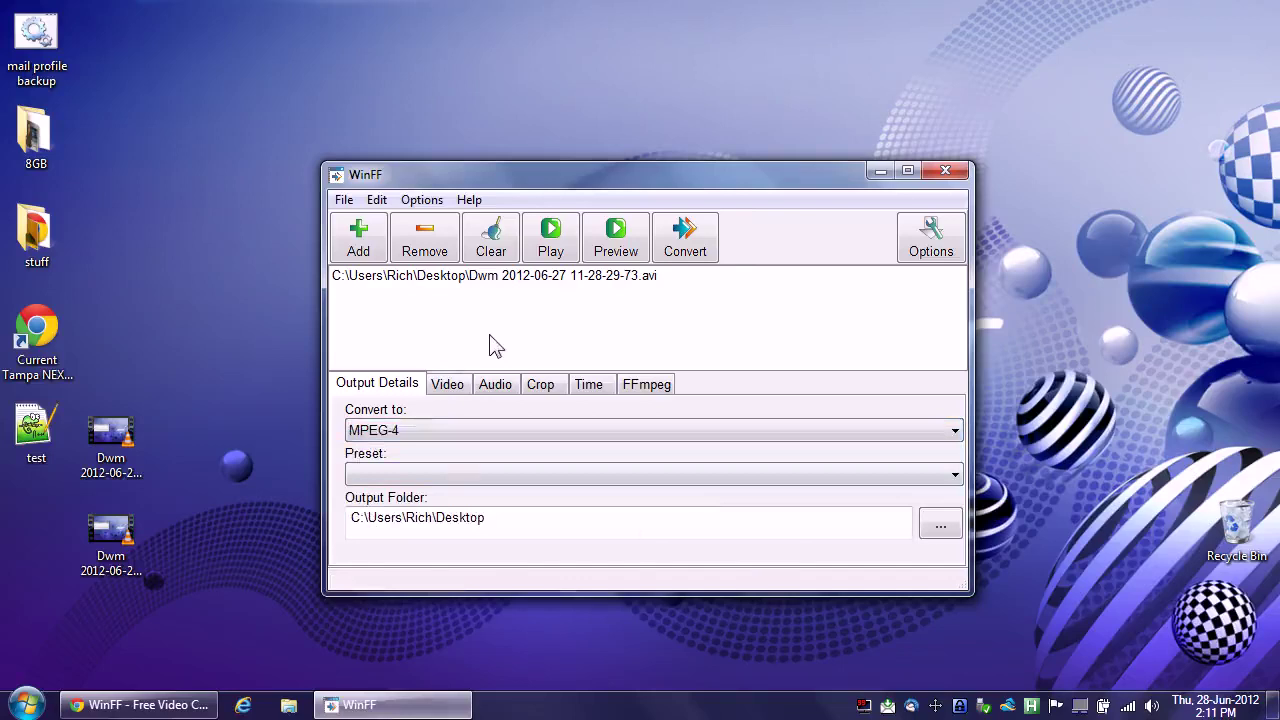
Select the MP4 Widescreen preset, browse the H.264 alternatives, and keep MP4 Widescreen.
click(439, 476)
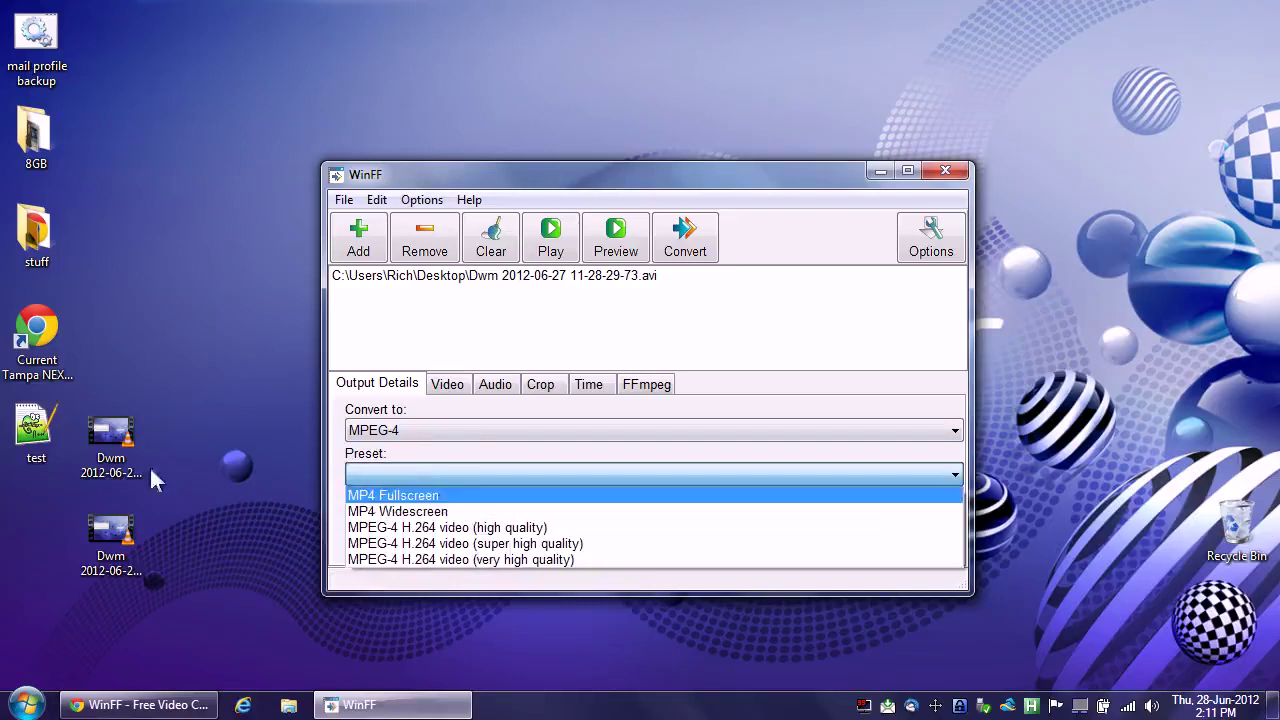
click(422, 511)
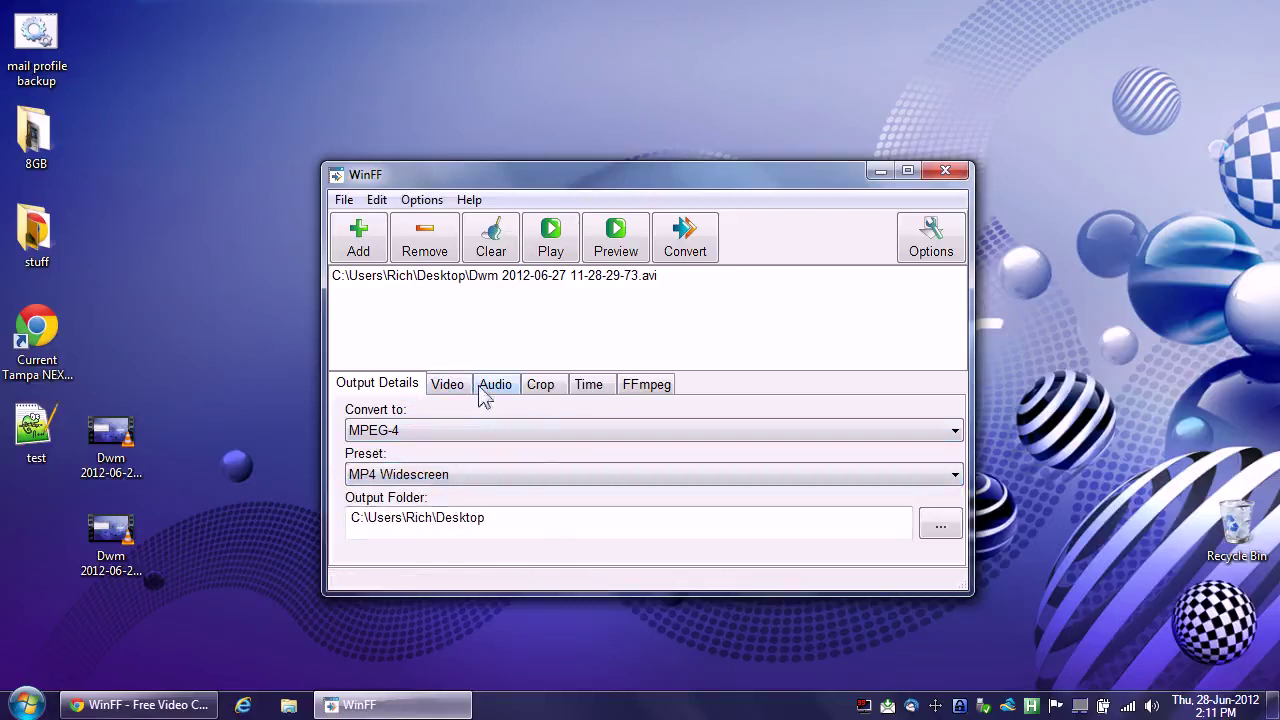
click(436, 476)
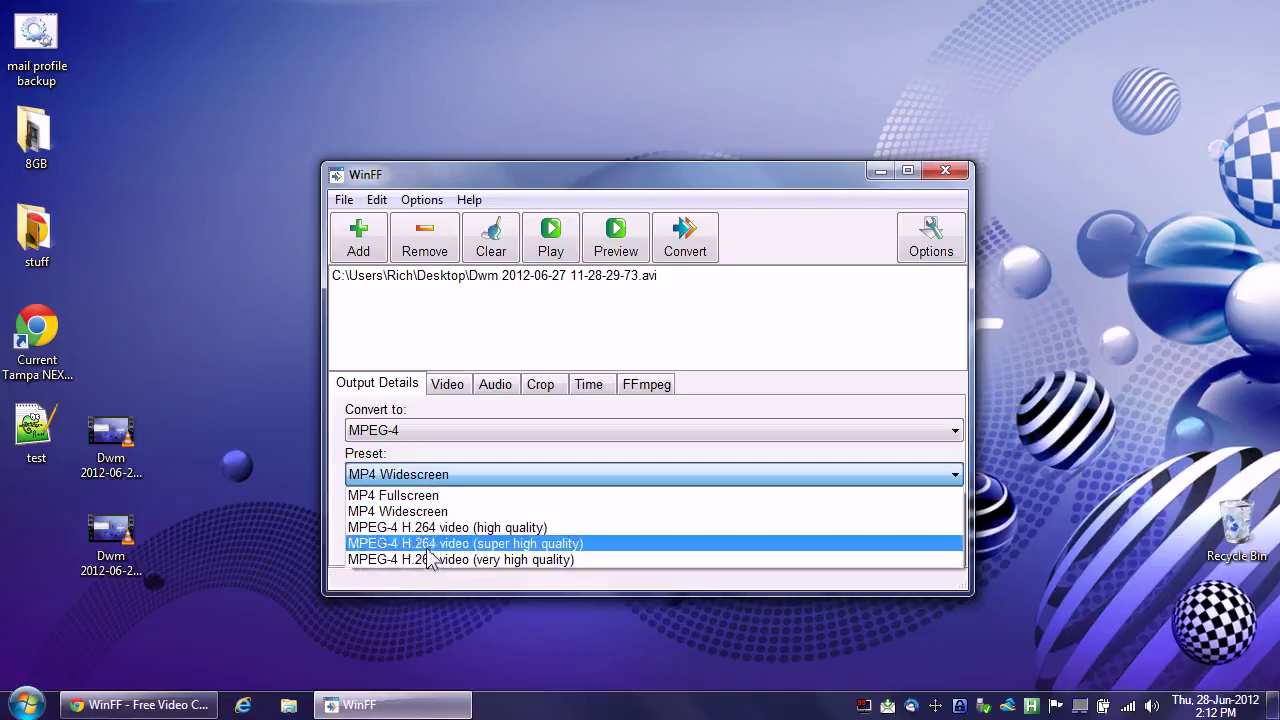
click(515, 409)
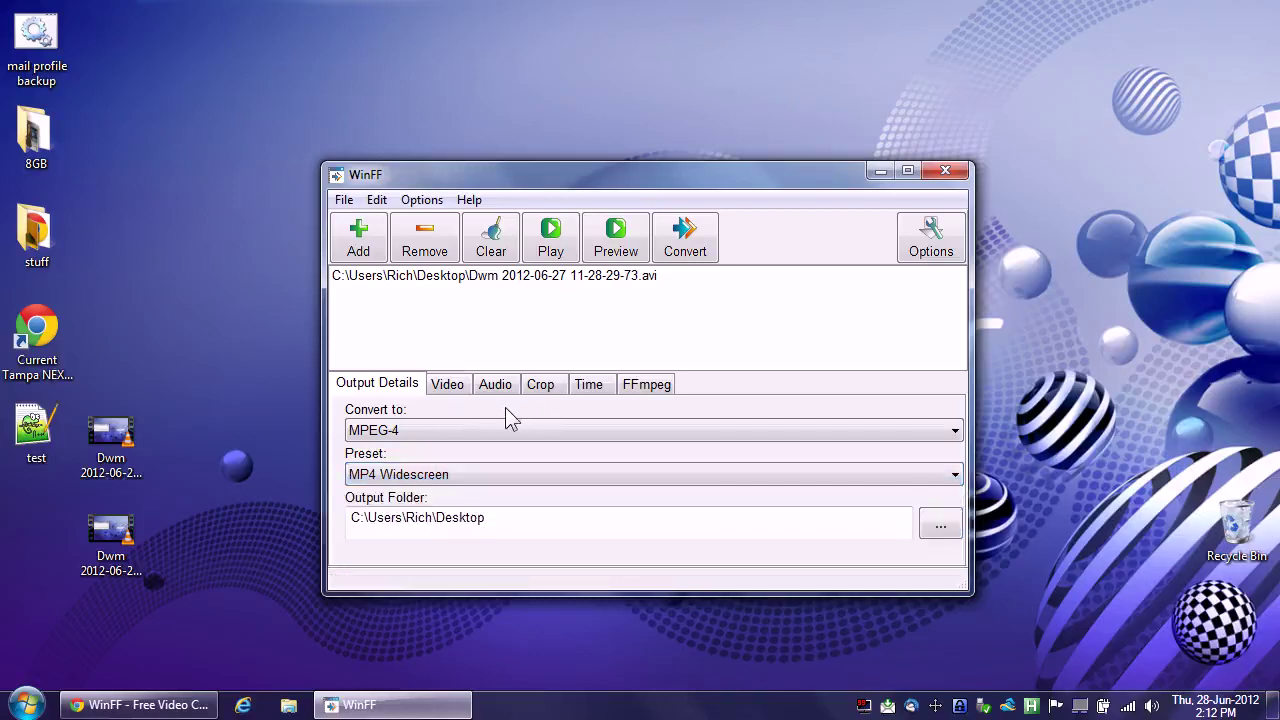
Enter 1 in Audio Channels, review the Crop, Time and FFmpeg tabs, then return to Output Details.
click(455, 390)
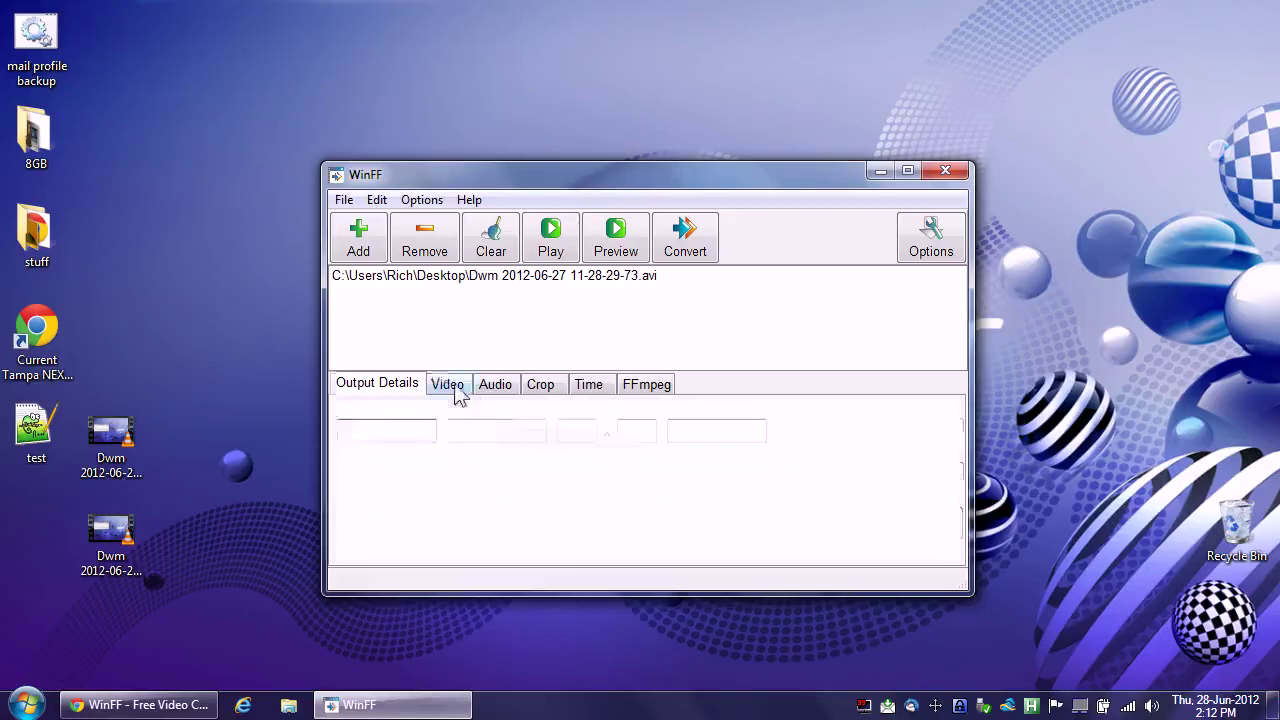
click(494, 386)
click(600, 431)
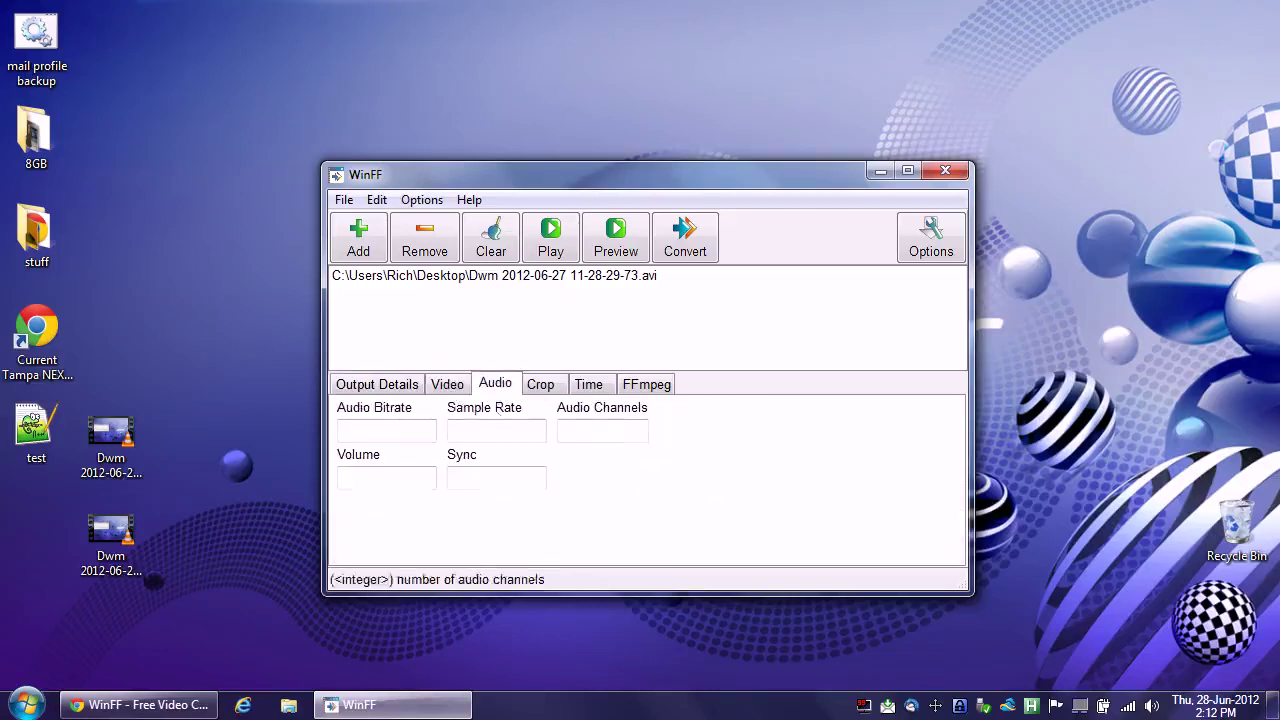
text(1)
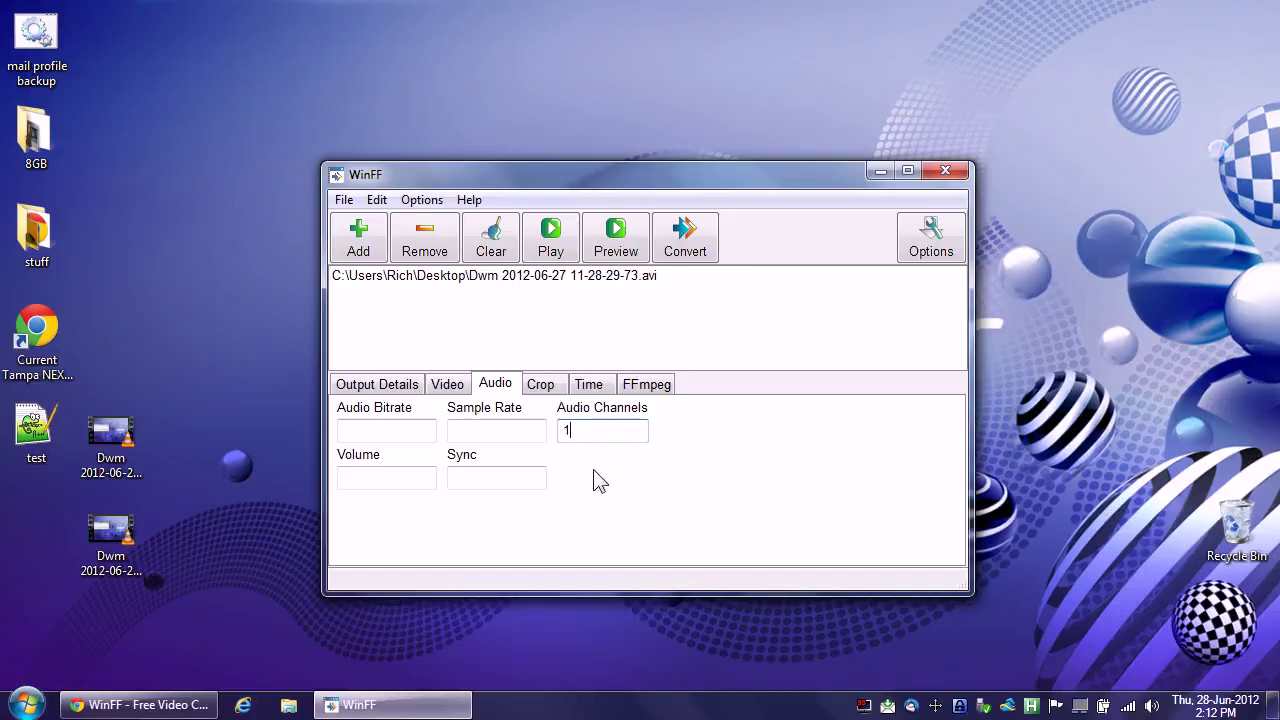
click(540, 386)
click(590, 385)
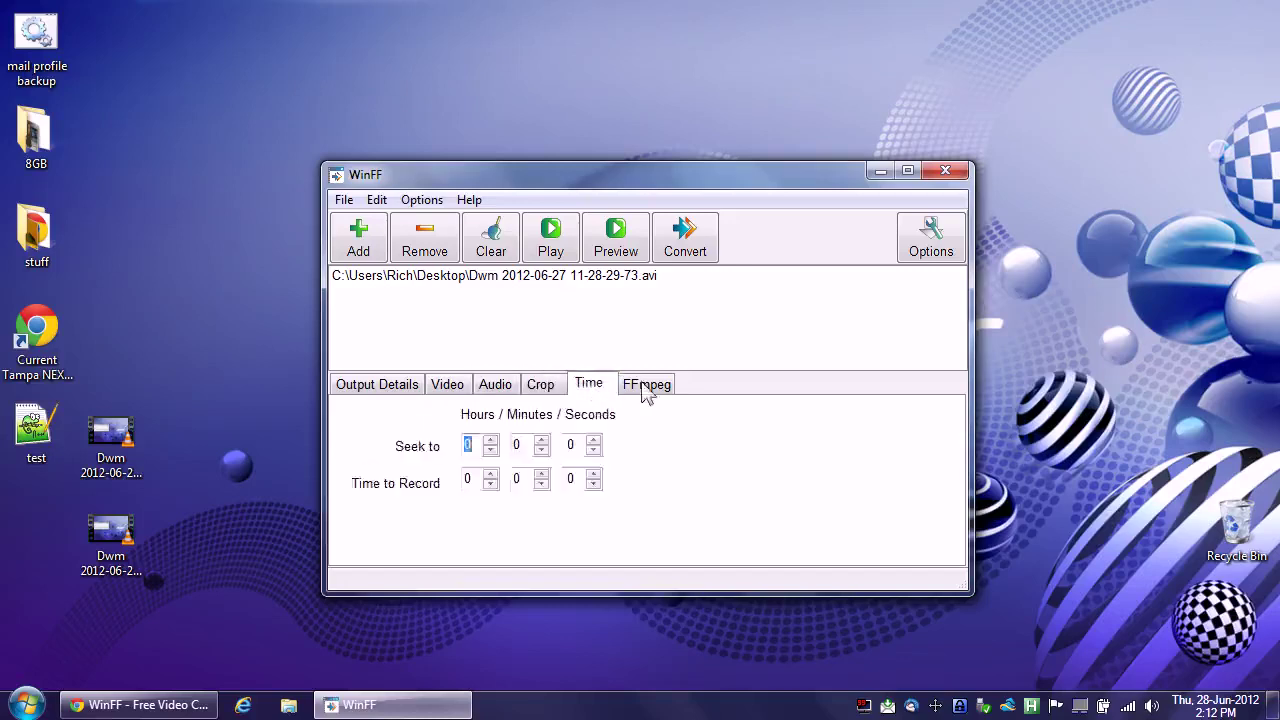
click(646, 388)
click(372, 390)
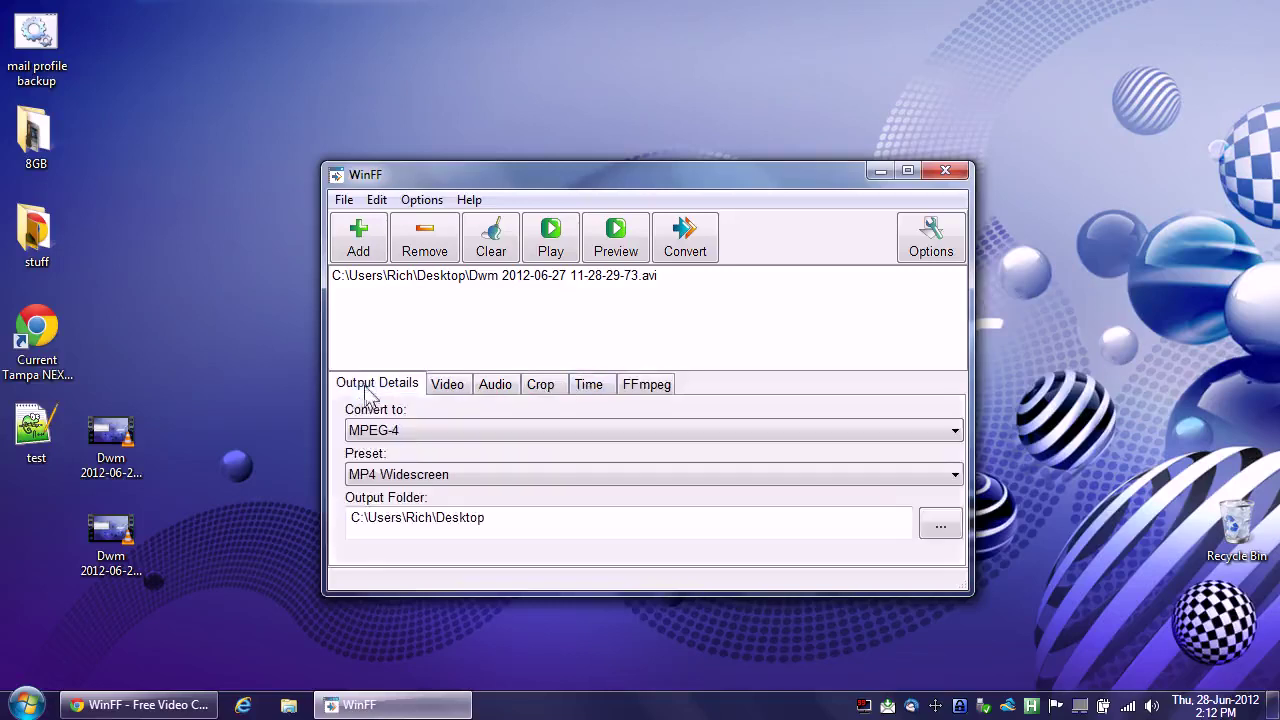
click(697, 248)
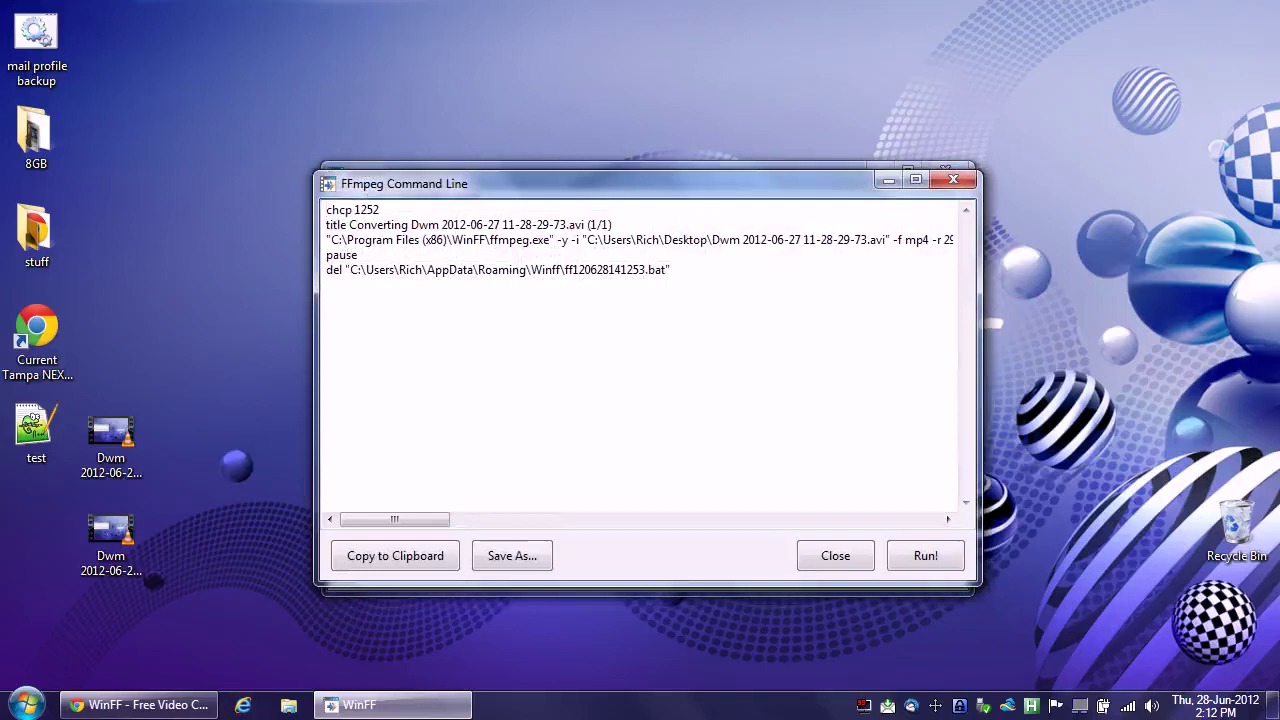
drag(400, 520, 432, 520)
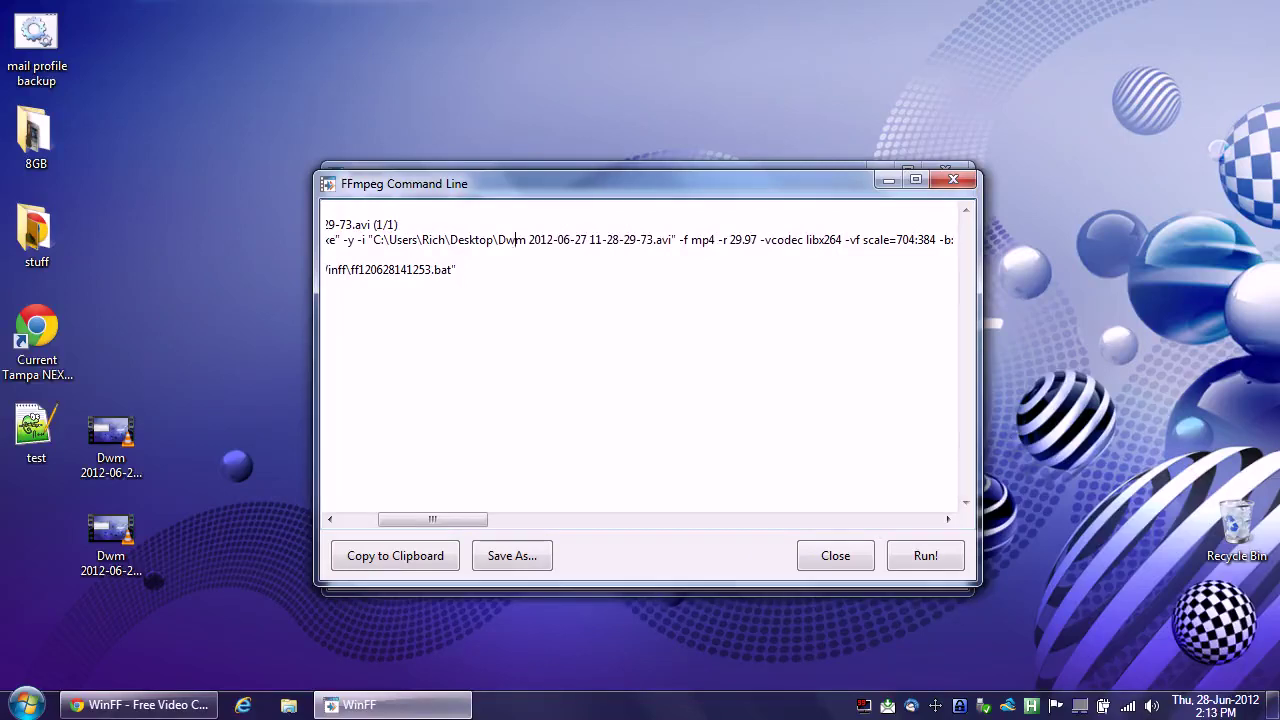
drag(514, 240, 812, 240)
click(845, 240)
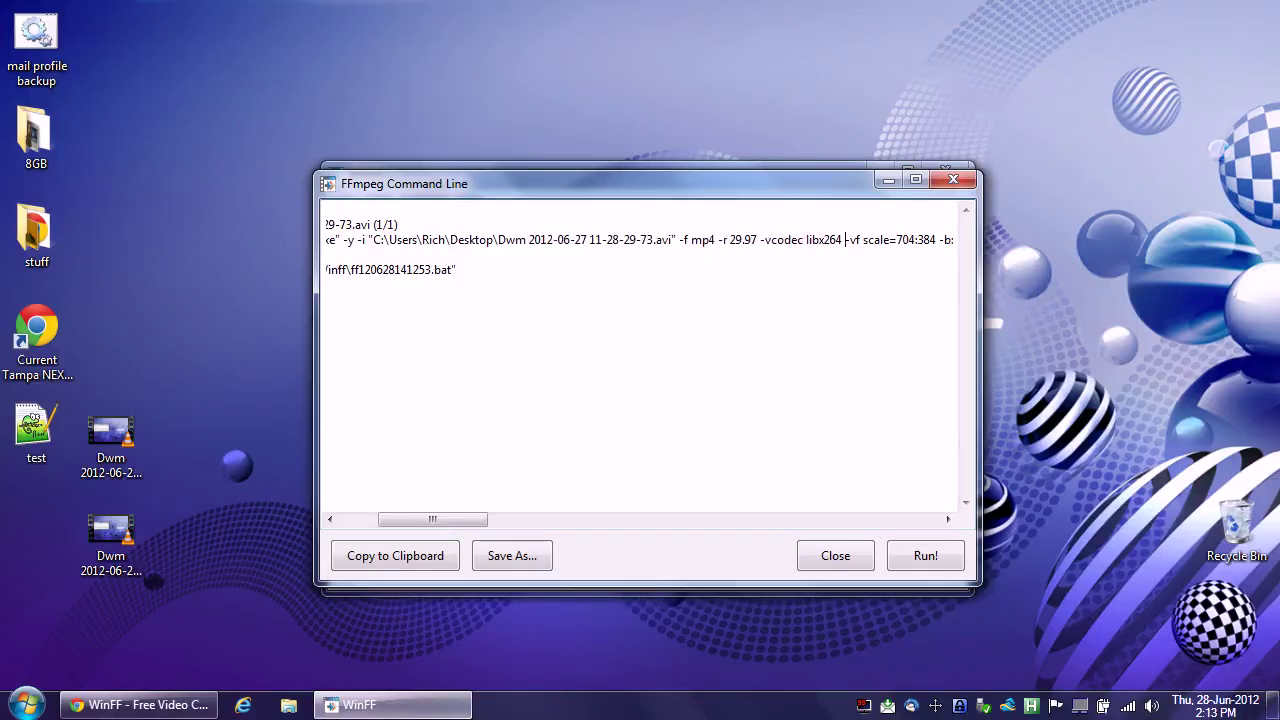
click(510, 558)
drag(472, 519, 434, 521)
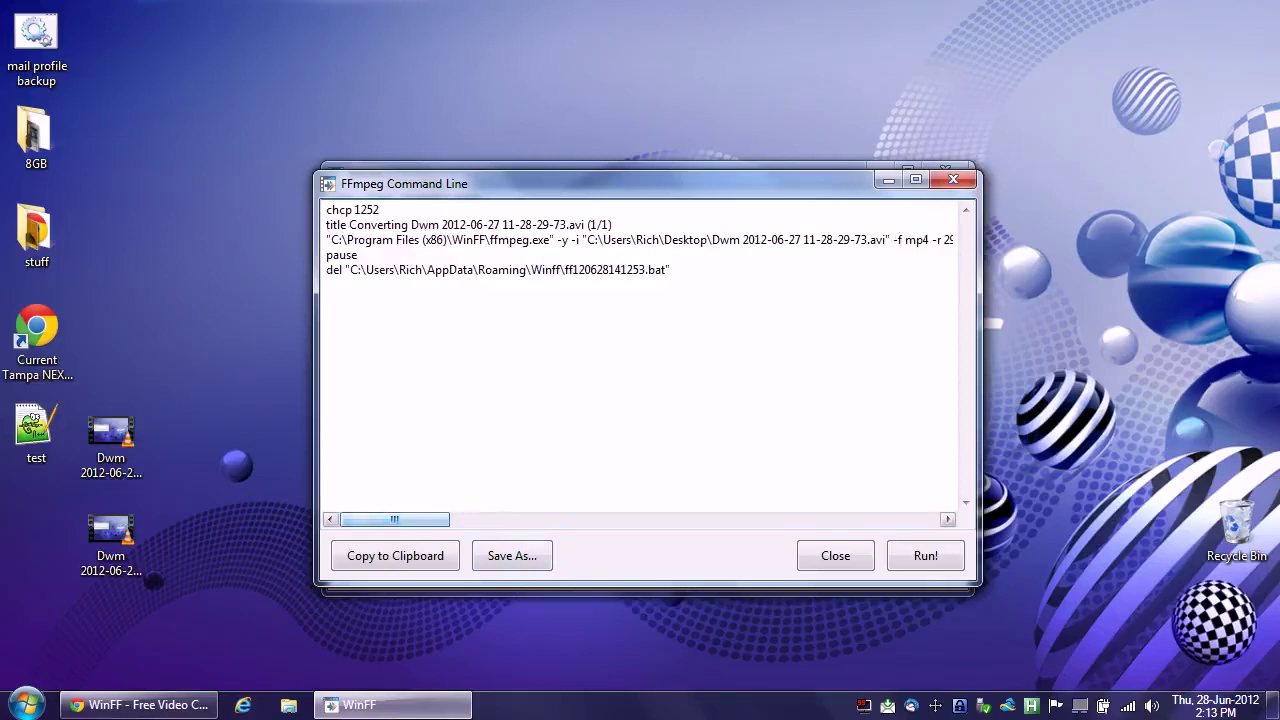
drag(568, 270, 646, 270)
click(646, 270)
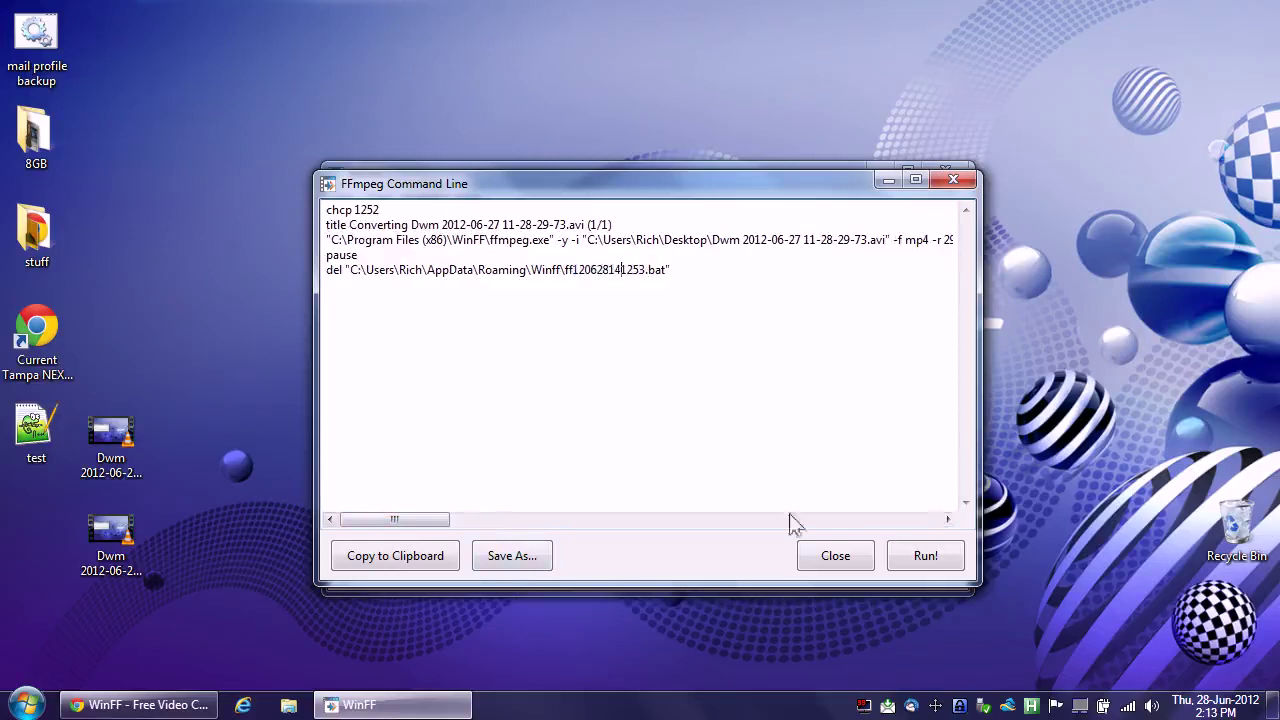
click(830, 558)
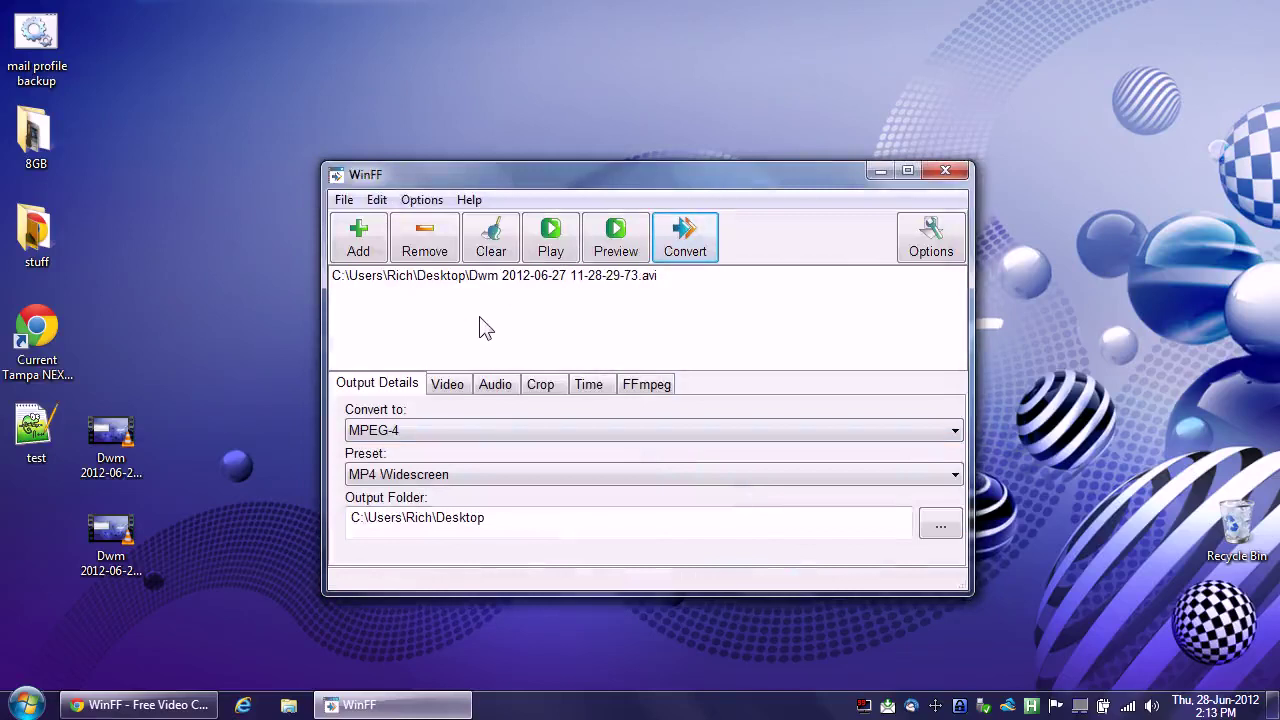
Close WinFF and check the original AVI's 2.53 GB size in its Properties.
click(950, 173)
right_click(113, 440)
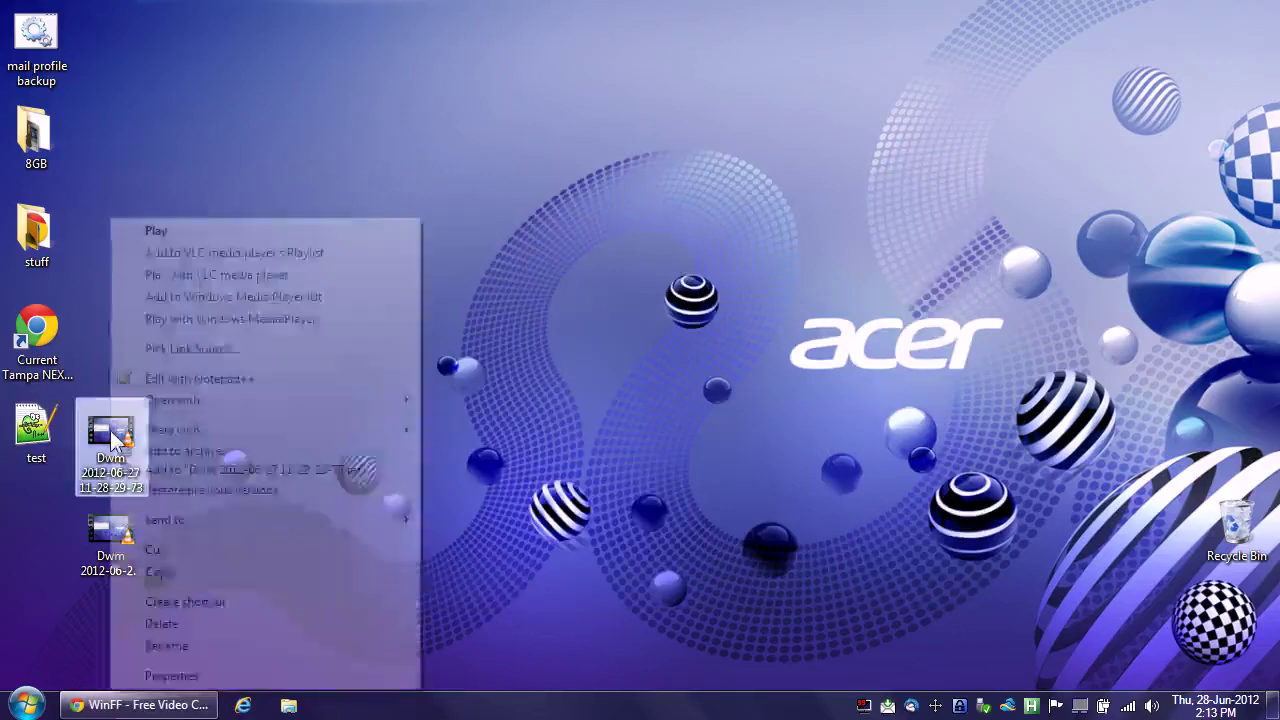
click(160, 676)
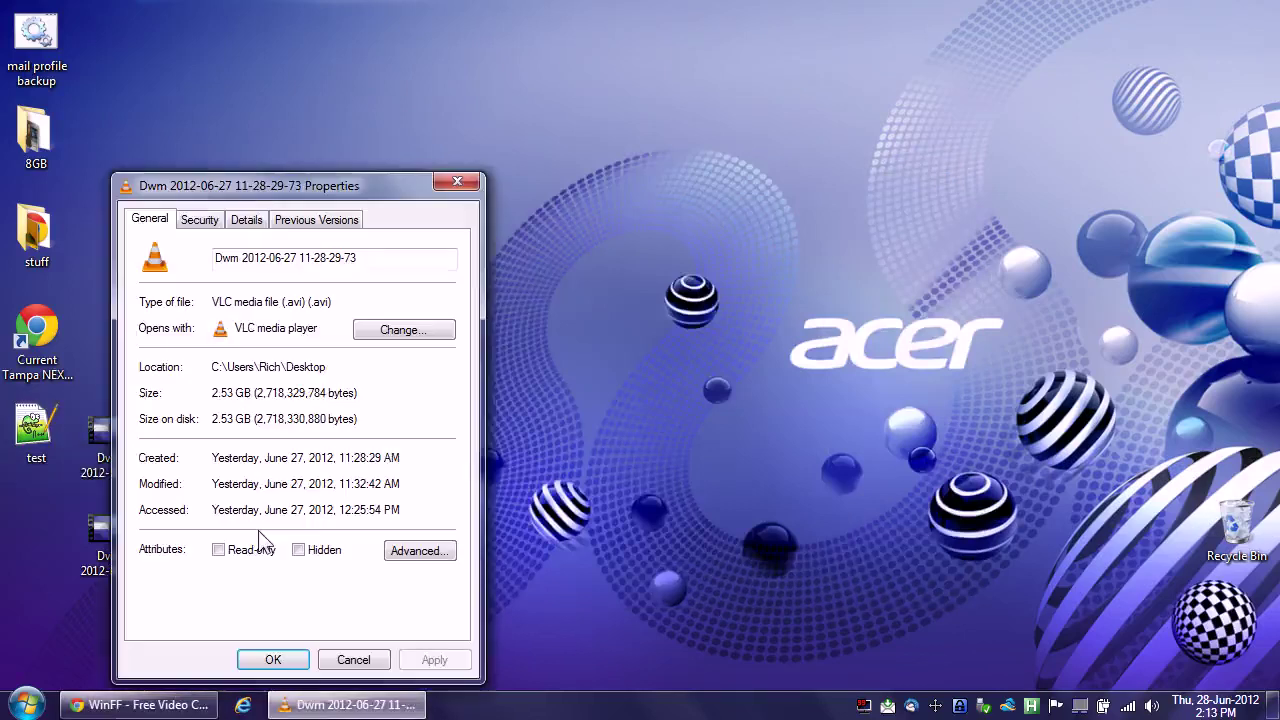
double_click(222, 392)
click(222, 392)
click(345, 662)
Open the converted MP4's Properties and note its 6.43 MB size.
right_click(116, 548)
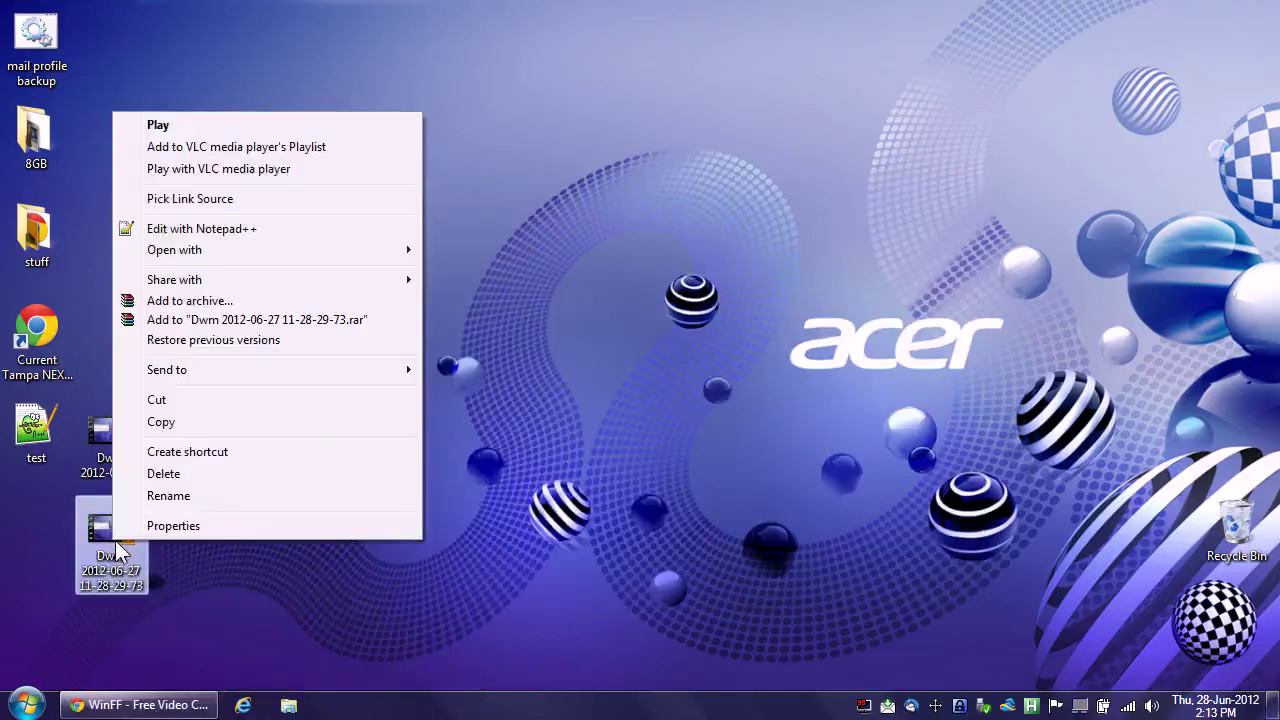
click(158, 526)
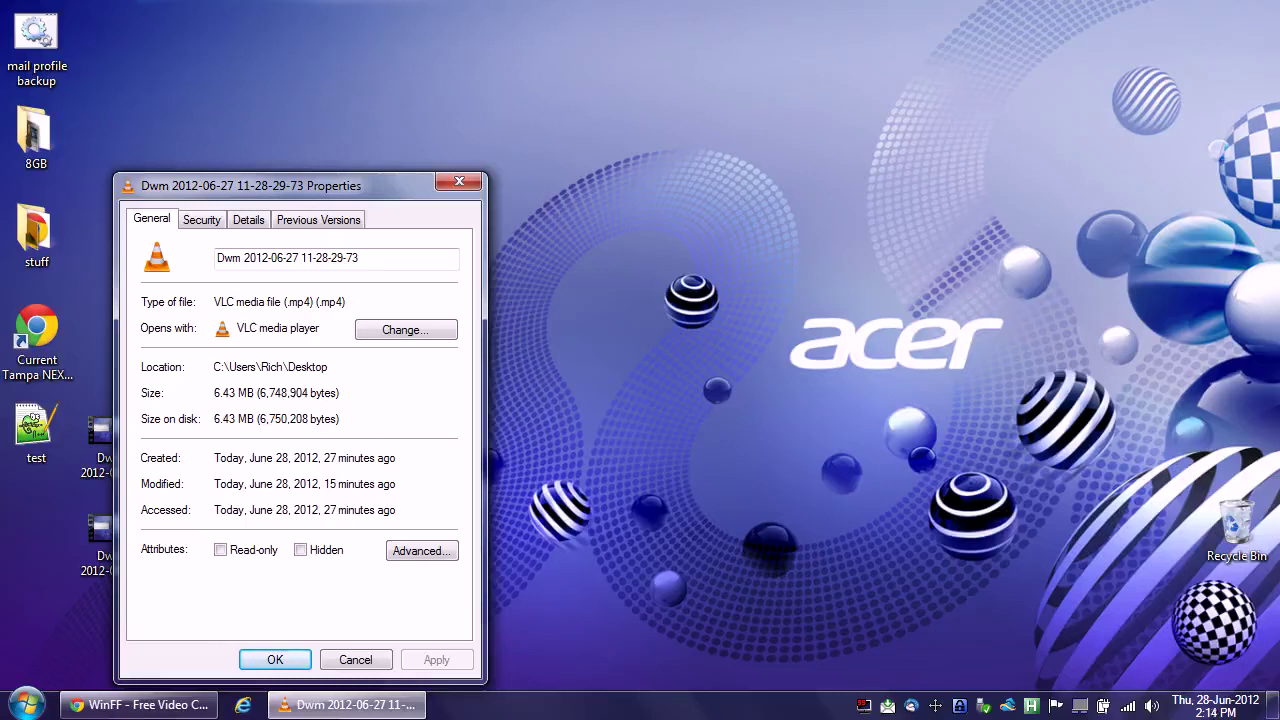
drag(220, 393, 264, 393)
click(281, 393)
Close the MP4 properties and restore Chrome on the winff.org downloads page.
click(355, 660)
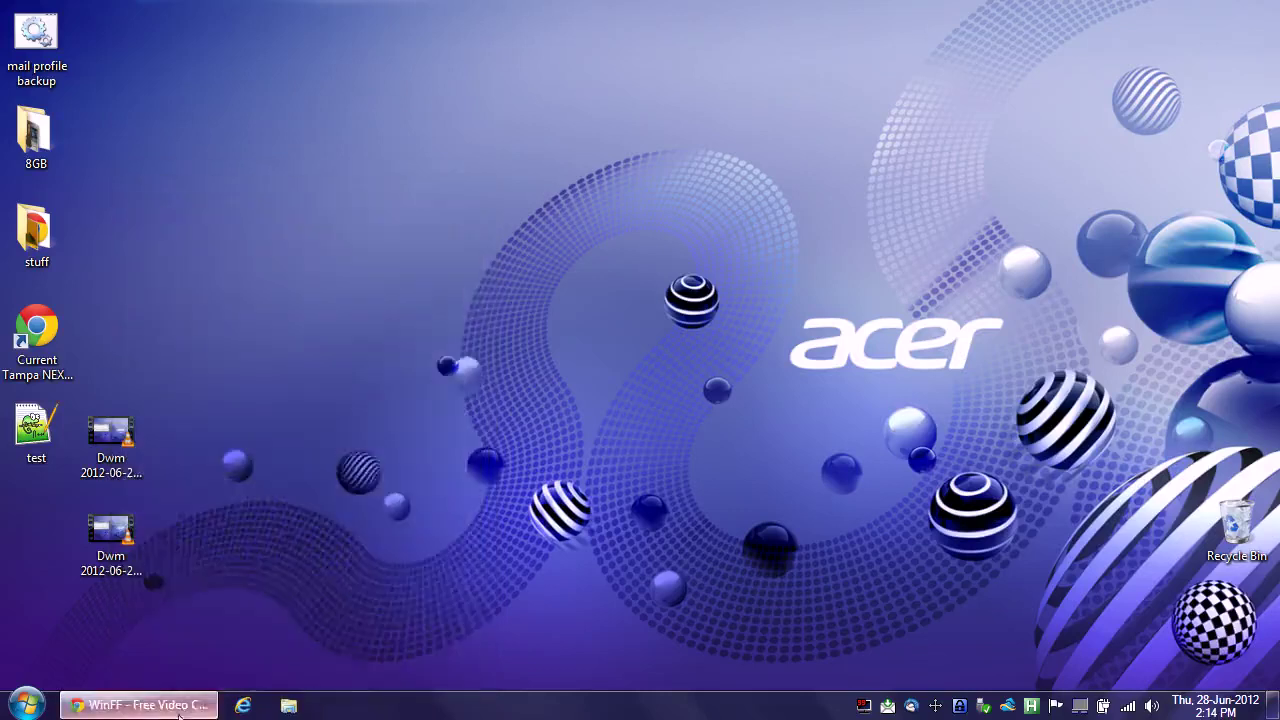
click(138, 705)
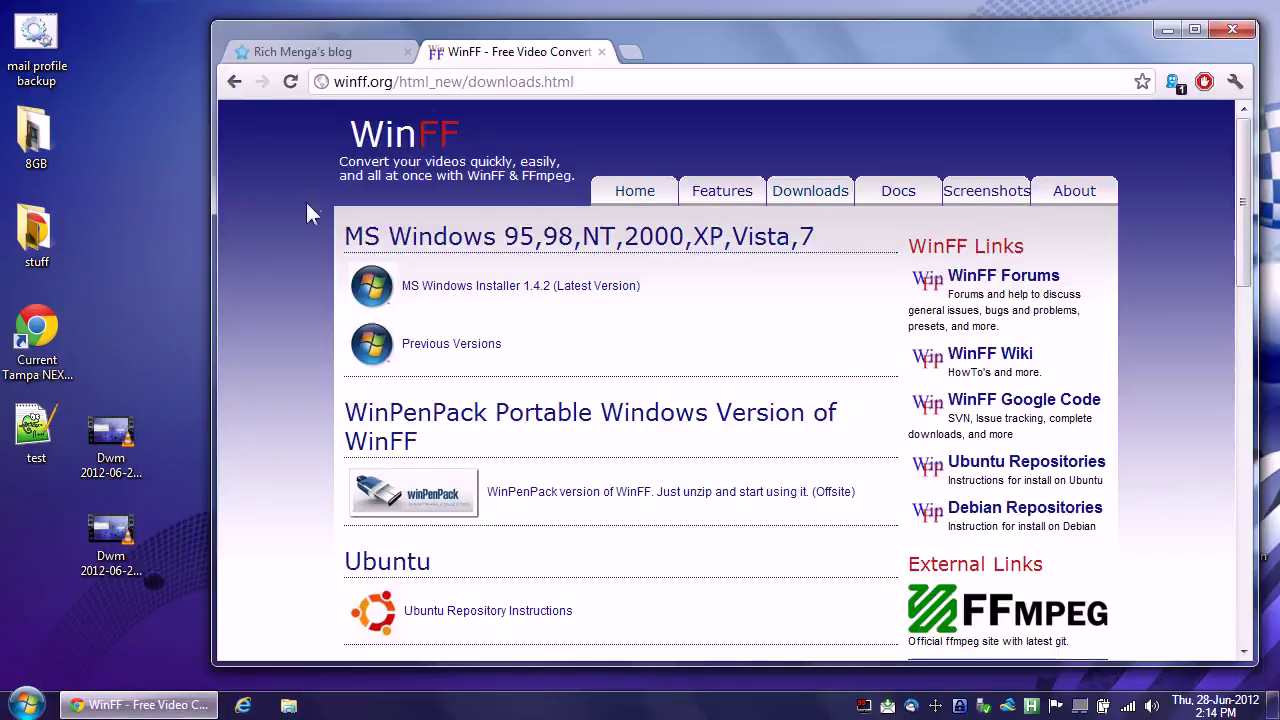